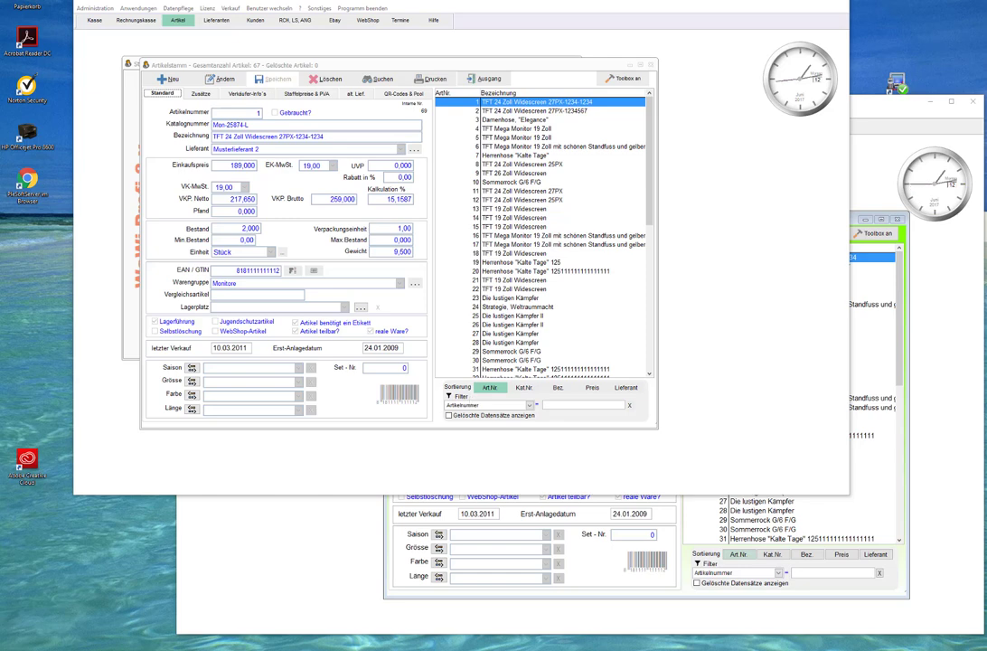
- Check the network diagram in Snagit Editor, return to the main WaWi-Profi window and close its article master
key(alt+Tab)
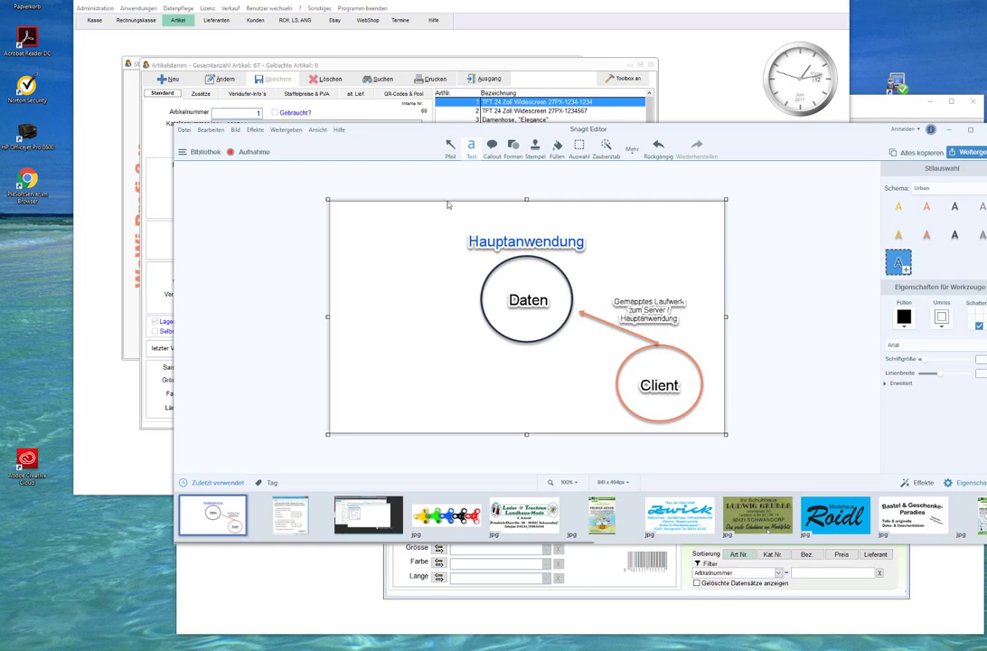
click(510, 262)
click(527, 12)
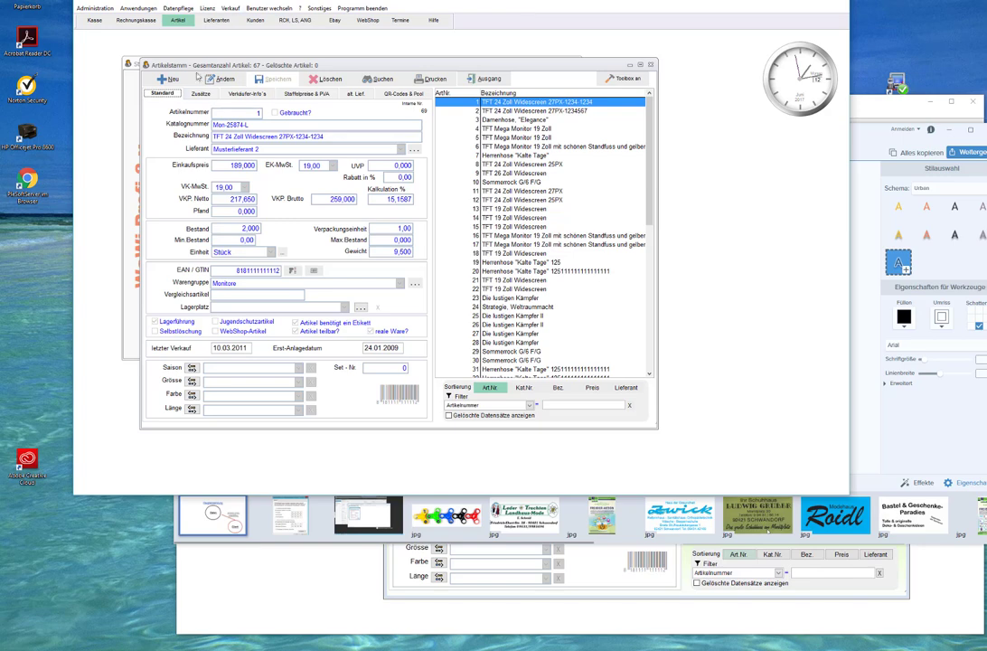
click(486, 78)
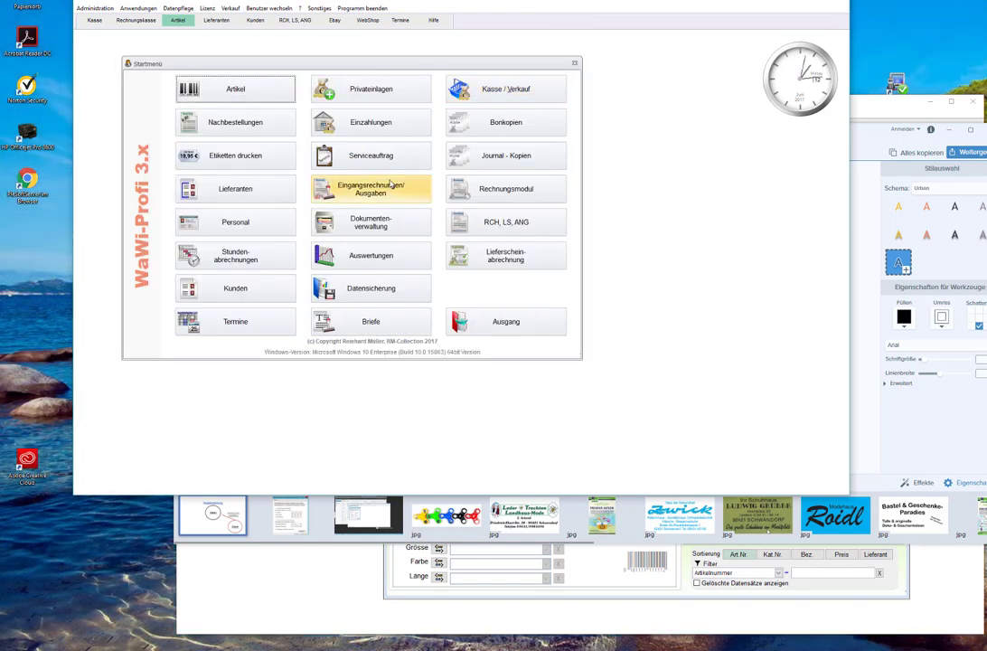
- Switch to Snagit Editor and examine the diagram's Daten circle, Client circle and the mapped-drive arrow linking them
click(867, 151)
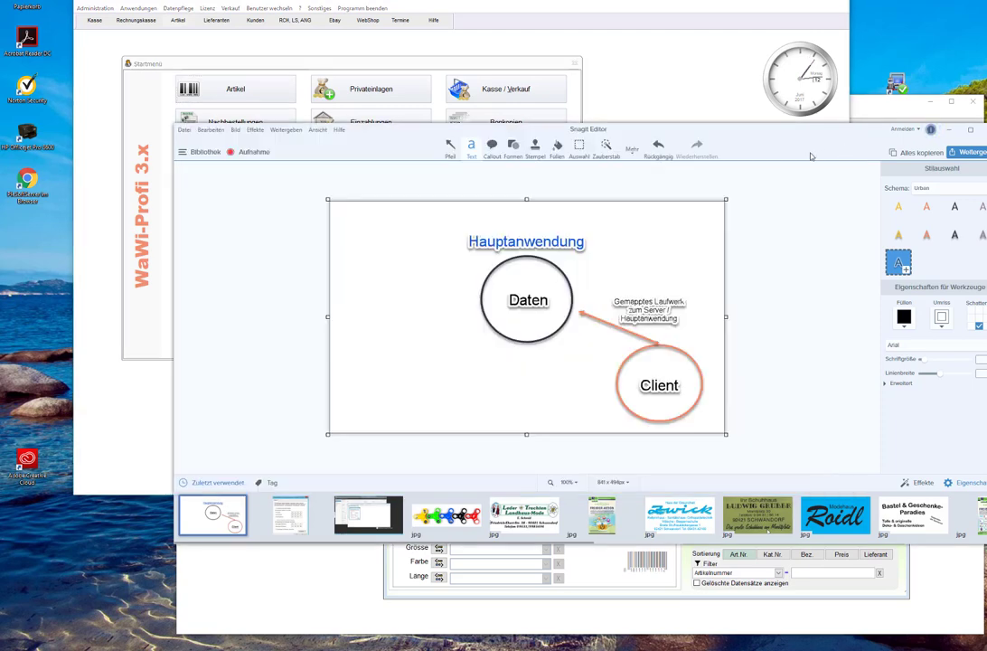
click(667, 394)
click(618, 329)
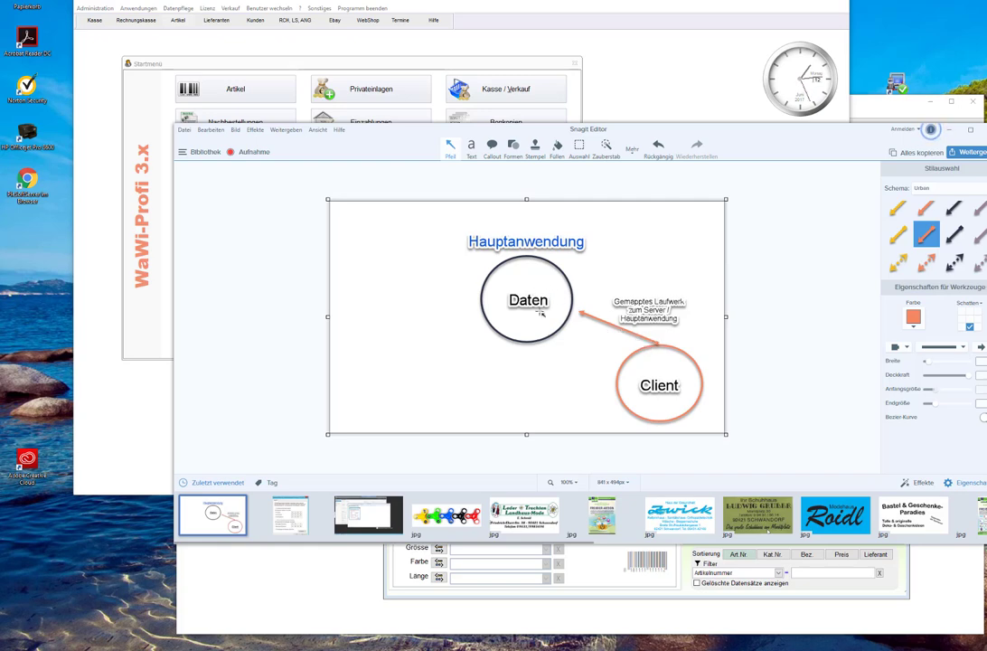
click(590, 313)
click(693, 358)
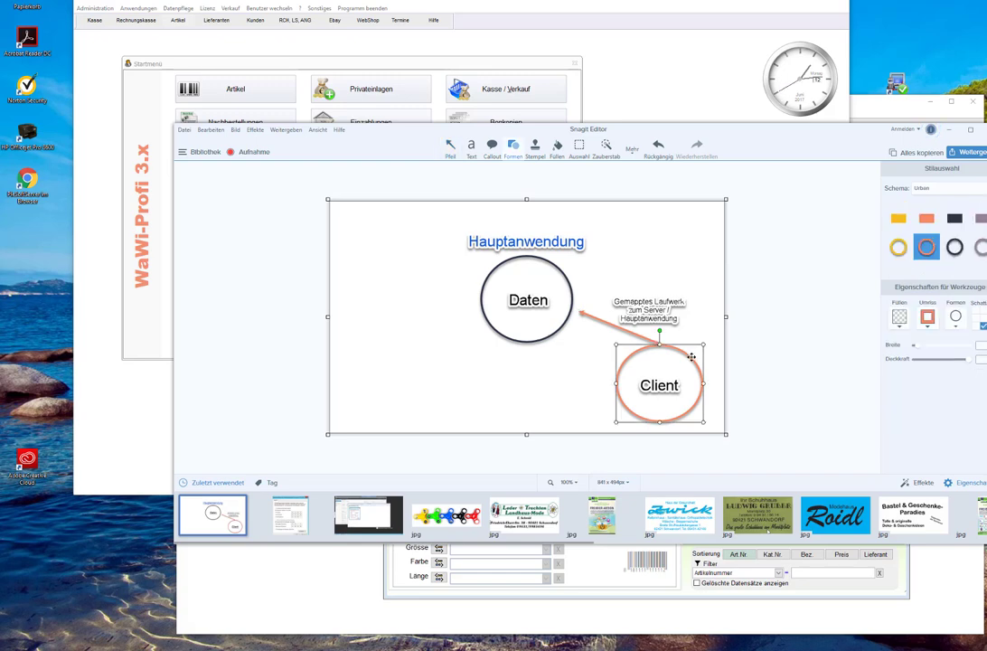
click(548, 244)
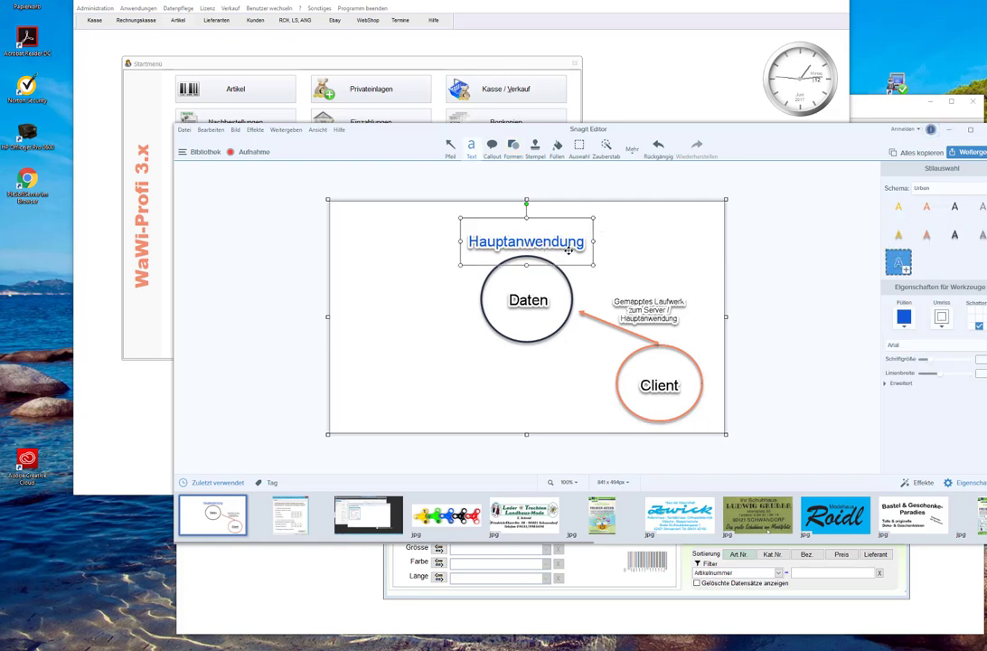
click(672, 345)
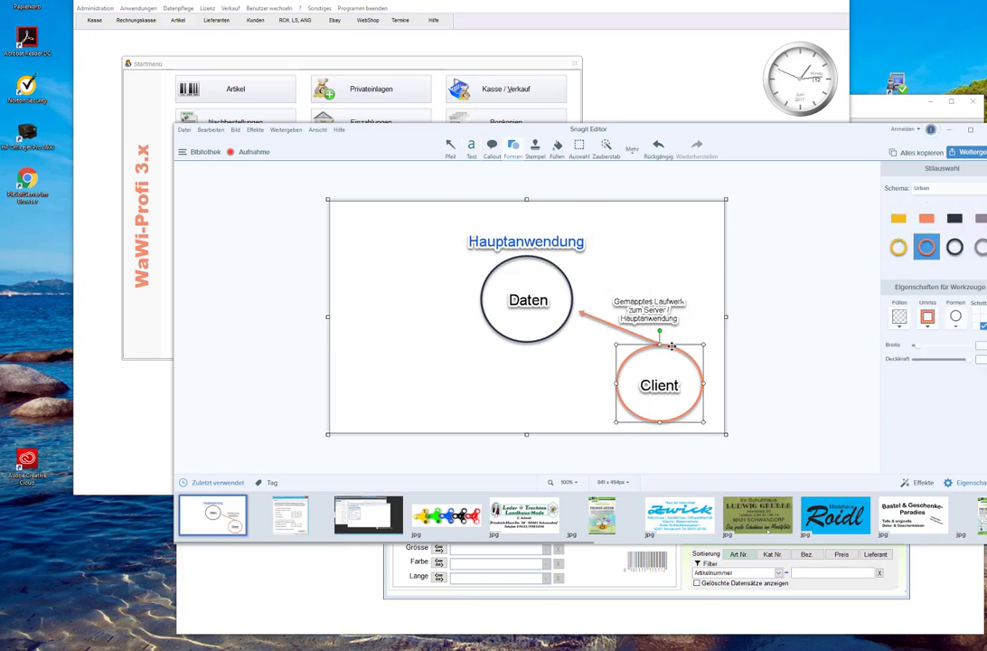
click(603, 322)
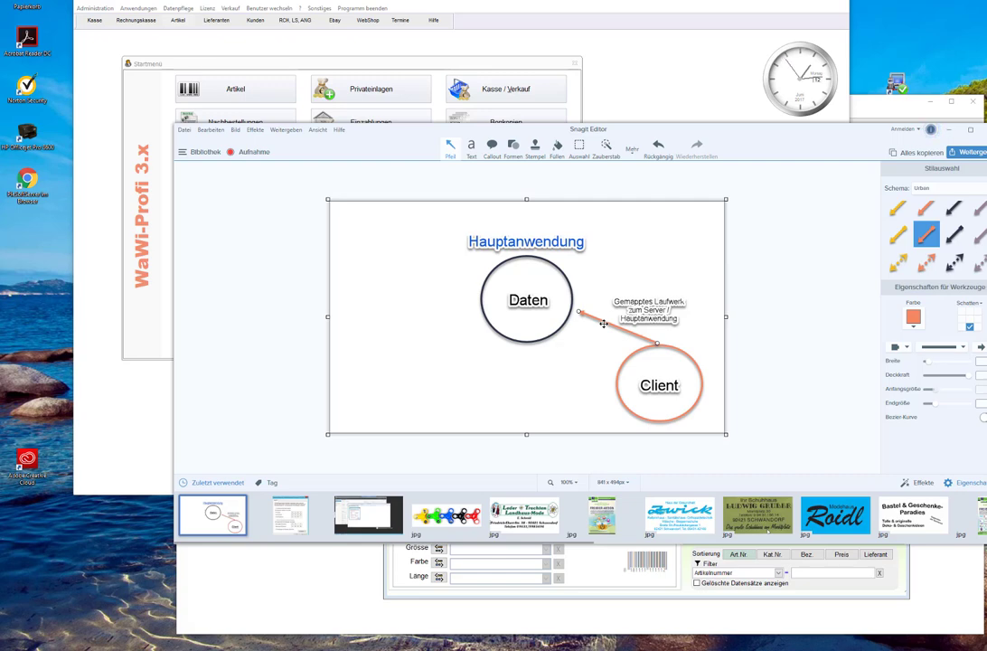
- Minimize Snagit Editor and close the article master and article menu in the WaWi-Profi client window
click(950, 133)
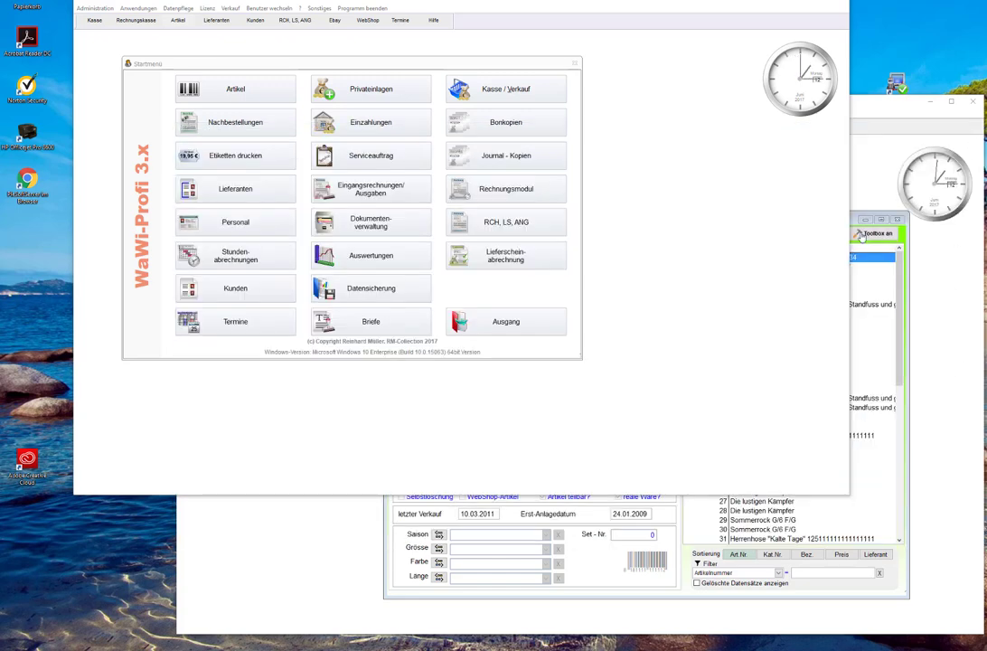
click(747, 237)
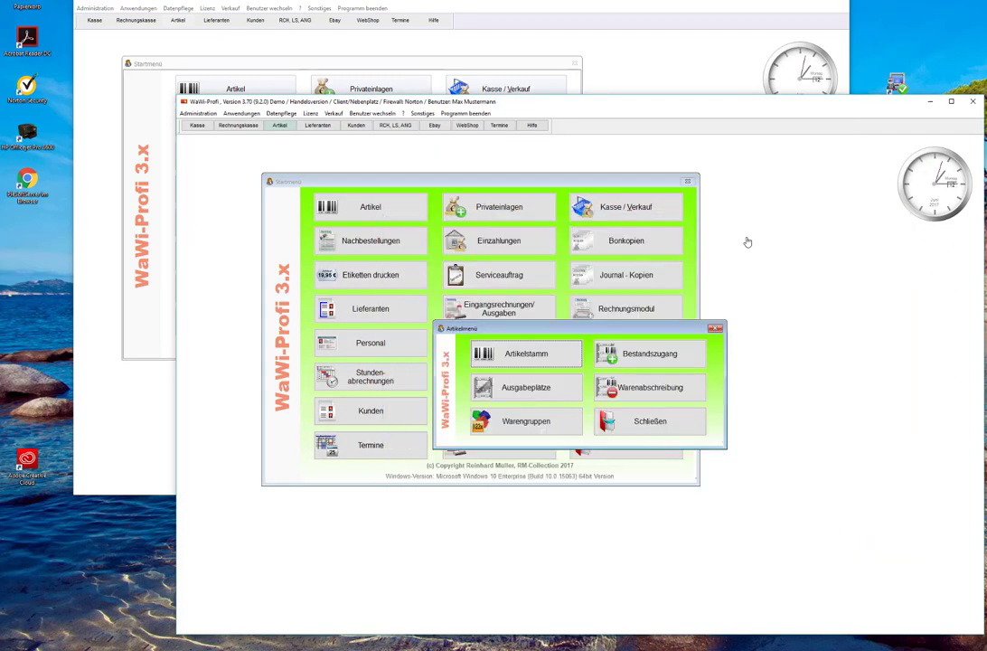
click(658, 421)
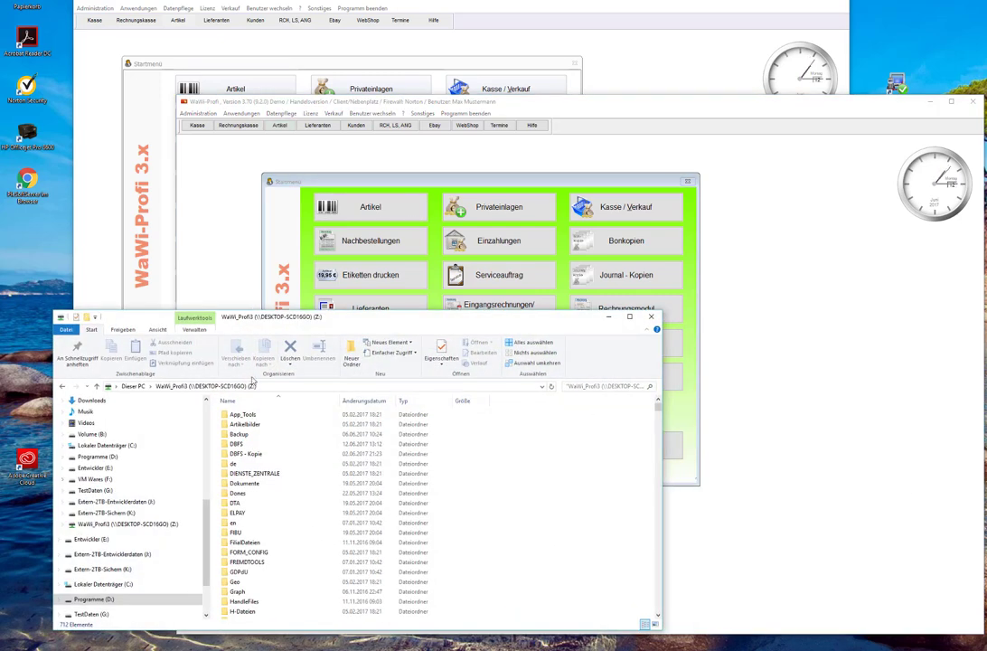
- Move the File Explorer window into clear view and examine the mapped network drive WaWi_Profi3 (Z:)
drag(328, 324, 431, 215)
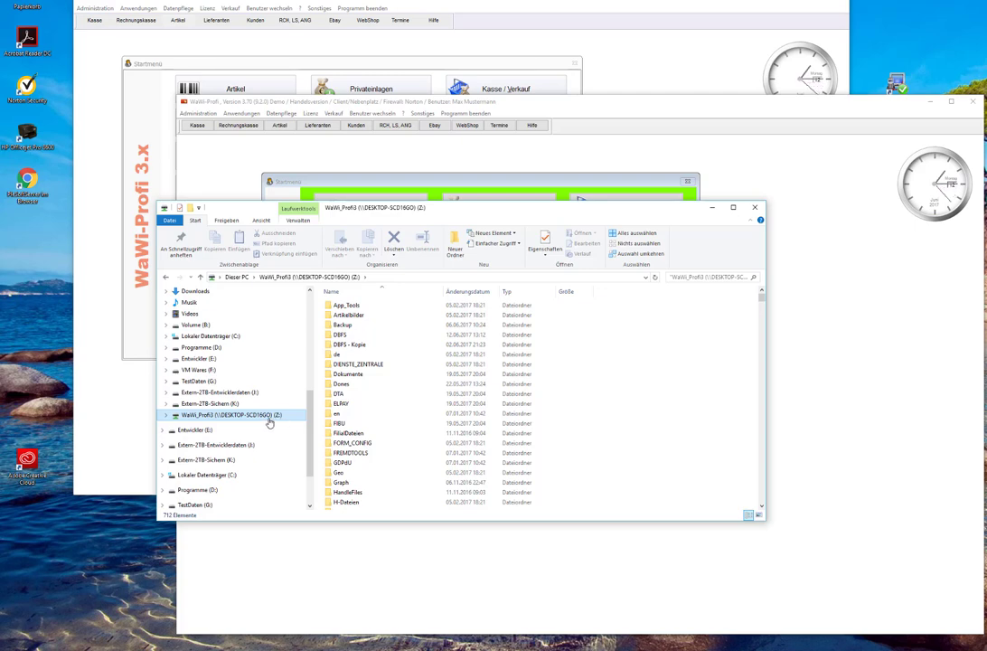
click(645, 44)
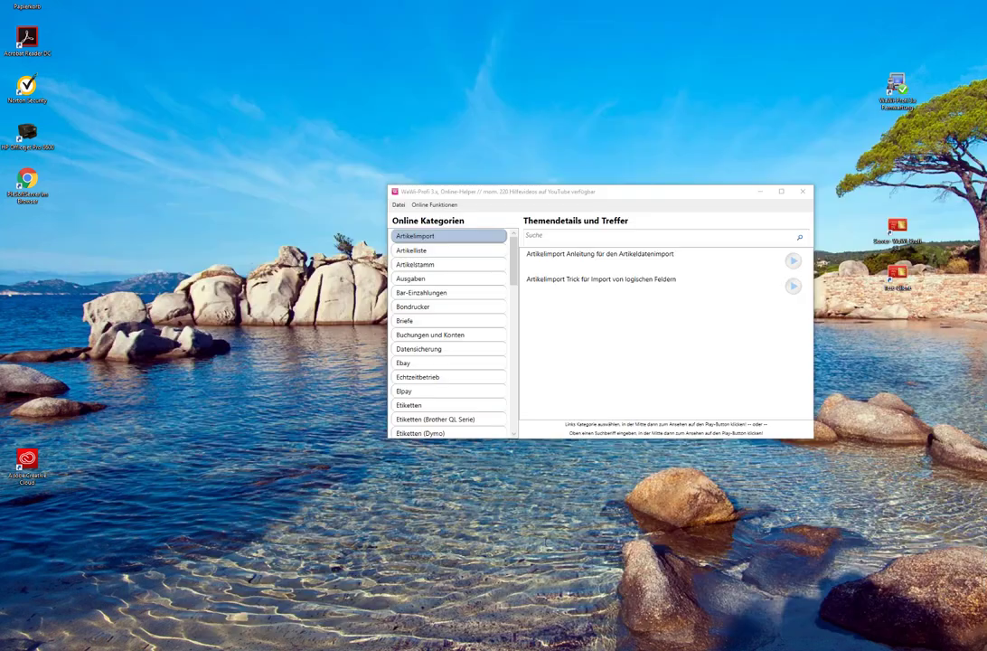
- Move the WaWi-Profi Online-Helper window away from its desktop shortcut and point out that shortcut
click(549, 253)
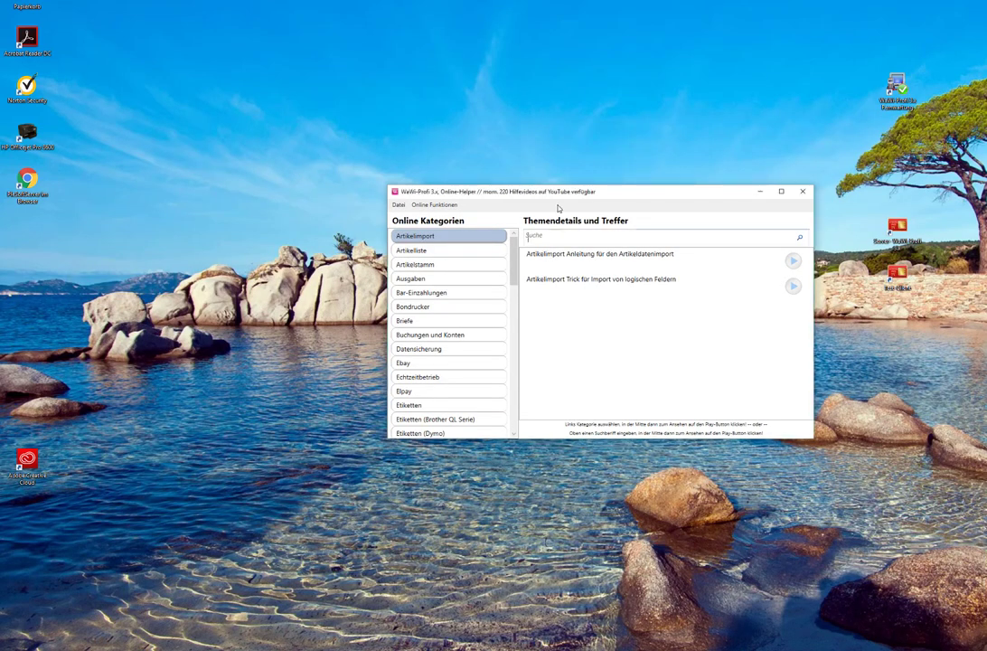
drag(590, 194, 582, 308)
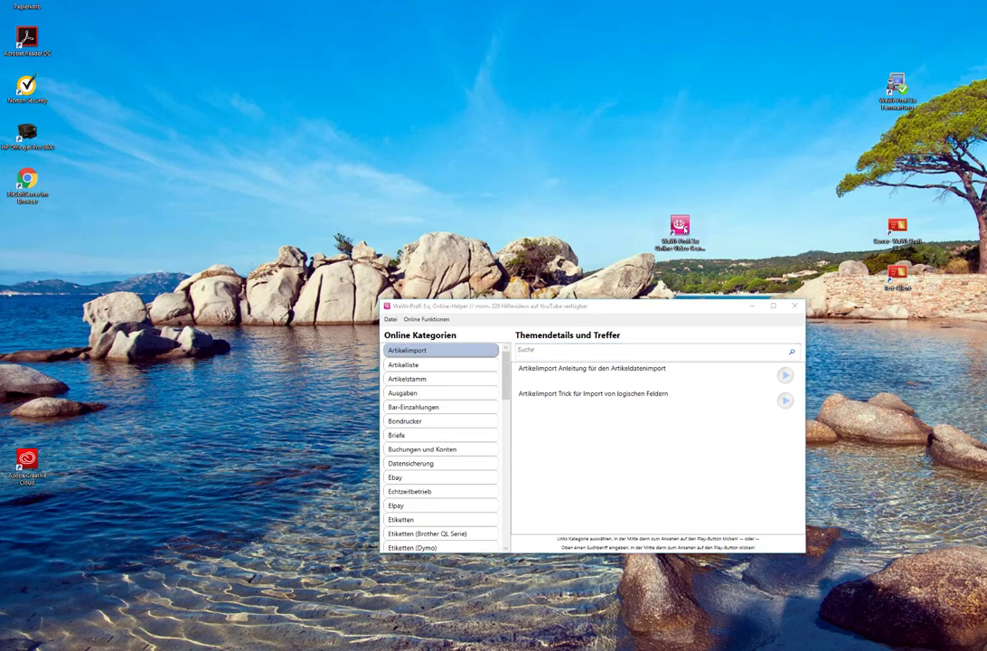
click(680, 226)
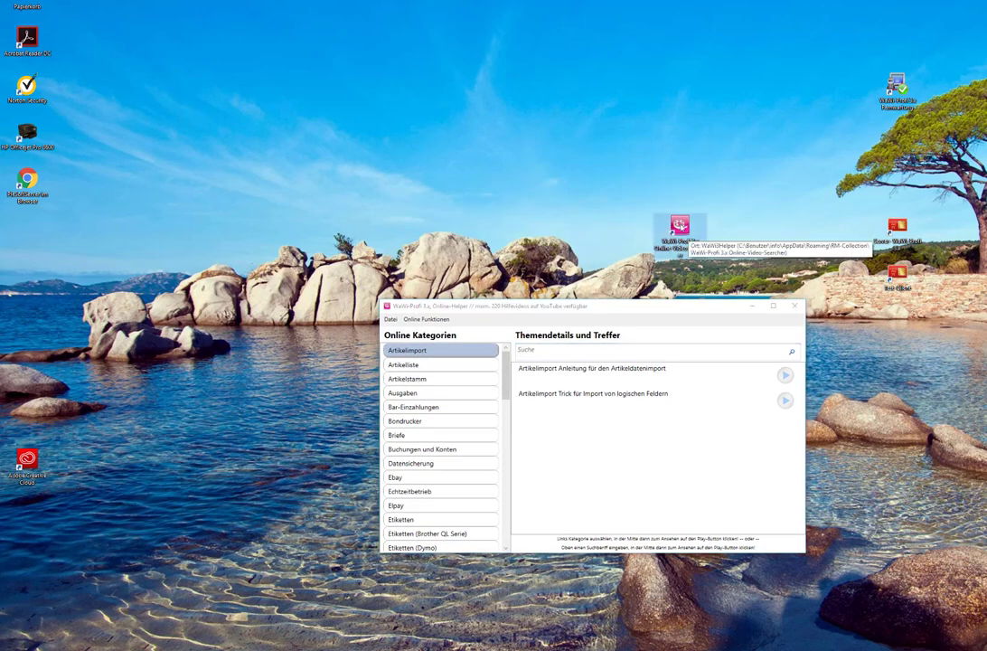
- Search the Online-Helper for "netzwerk" and play the Netzwerk einrichten help video
click(538, 351)
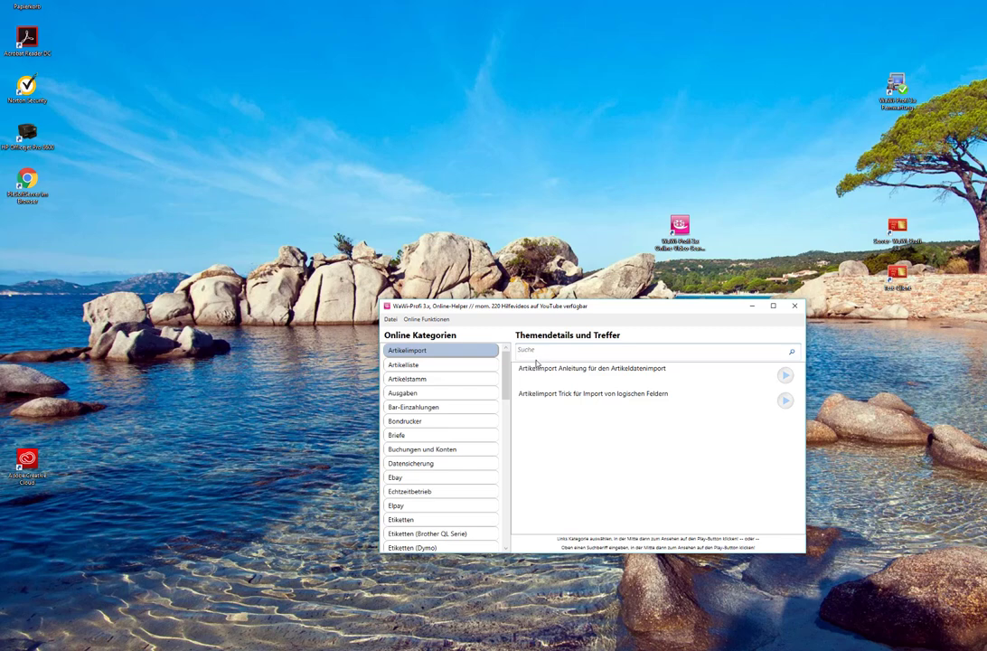
text(netzwerk)
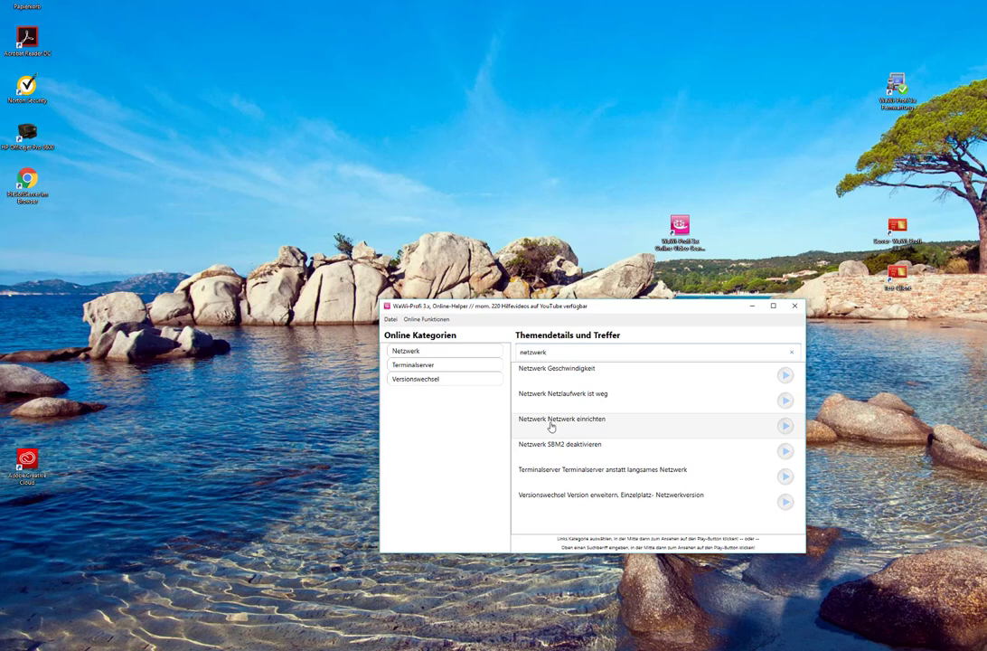
click(787, 426)
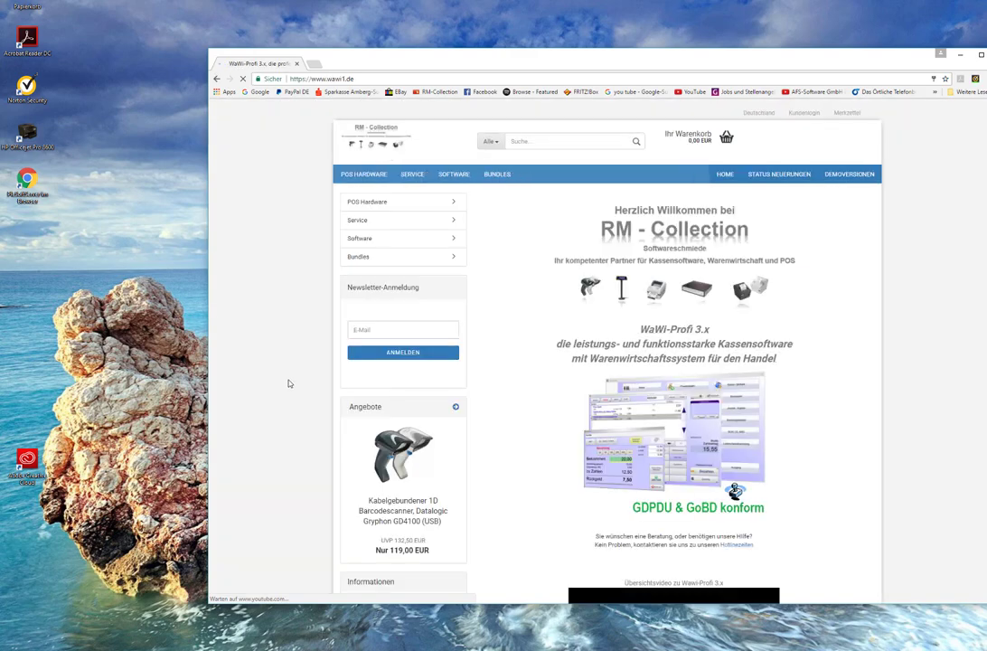
- Open the Netzwerkinstallation guide from the Downloads, Treiber page of the wawi1.de website
scroll(489, 477, down, 5)
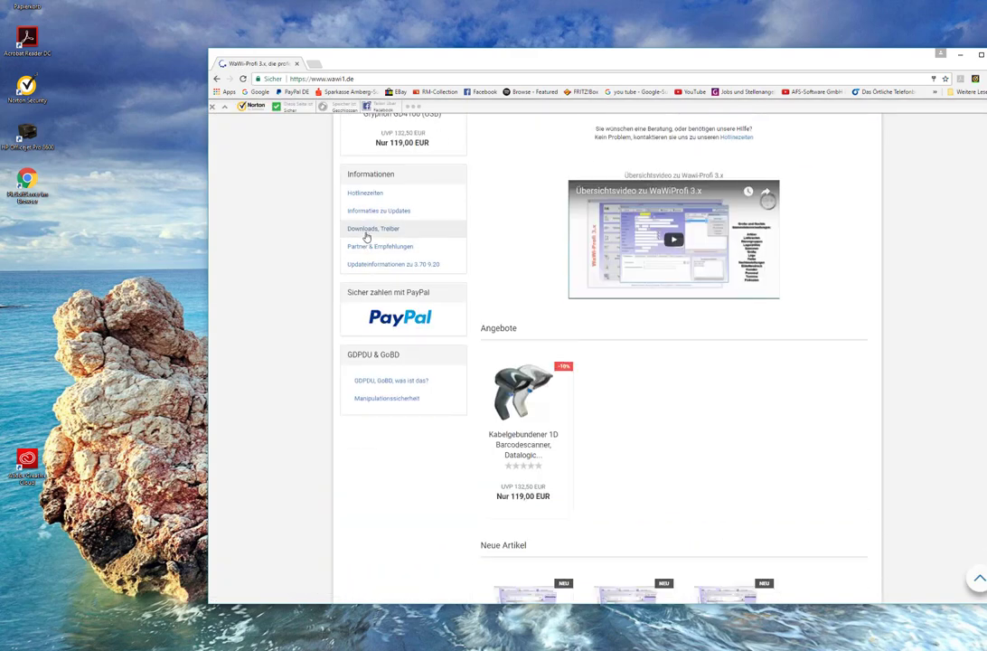
click(369, 233)
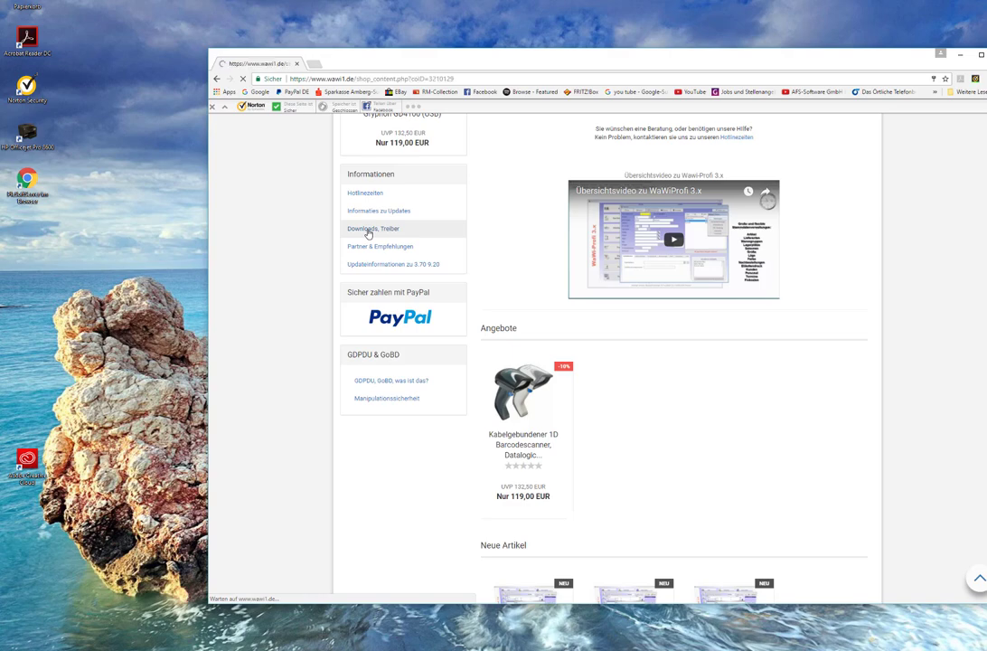
scroll(573, 372, down, 5)
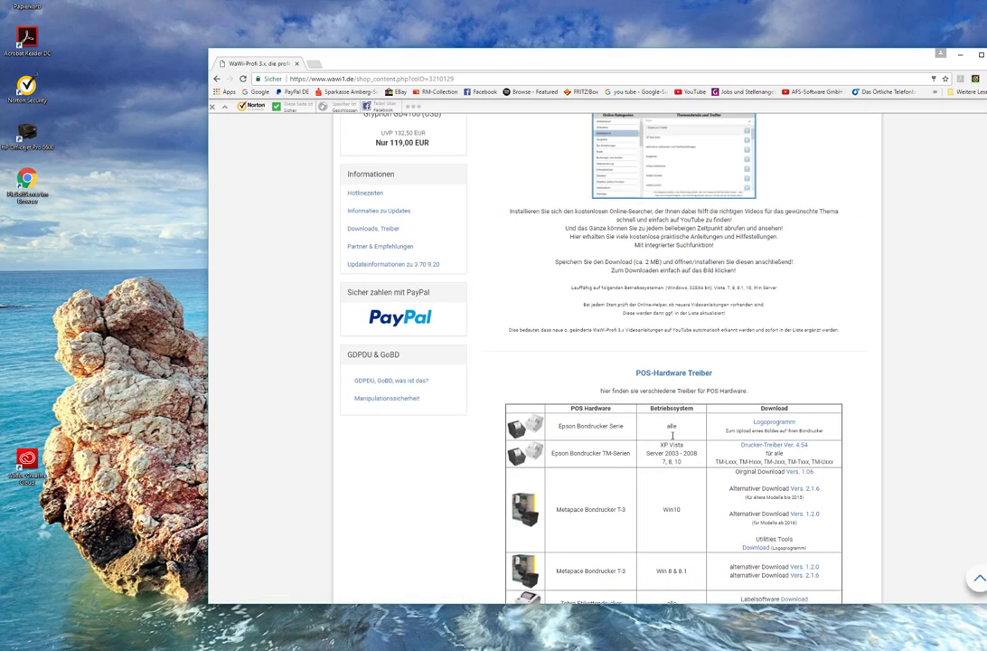
scroll(672, 436, down, 10)
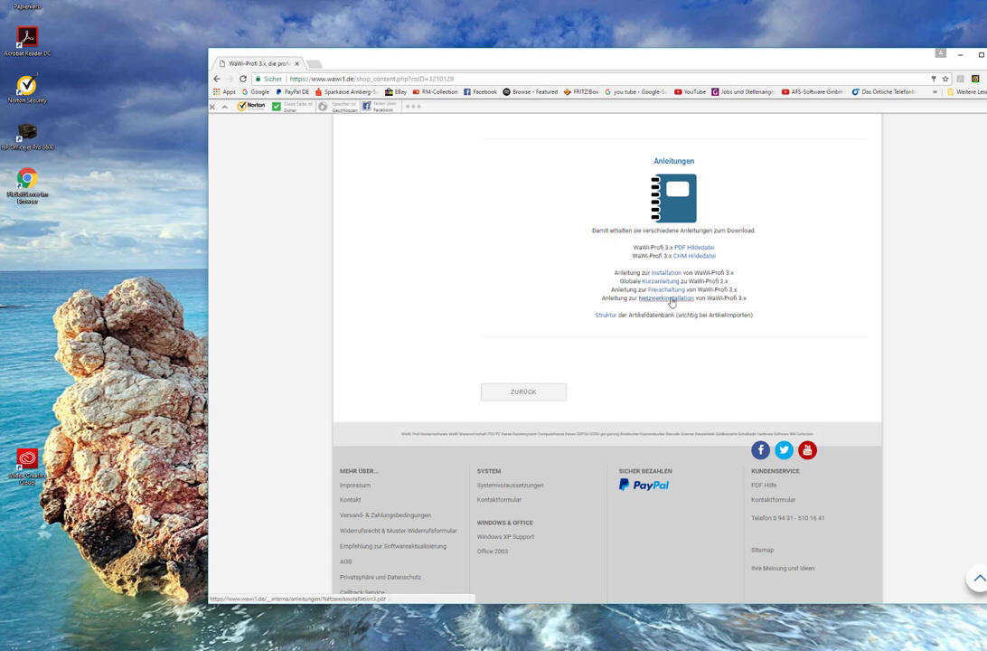
click(672, 302)
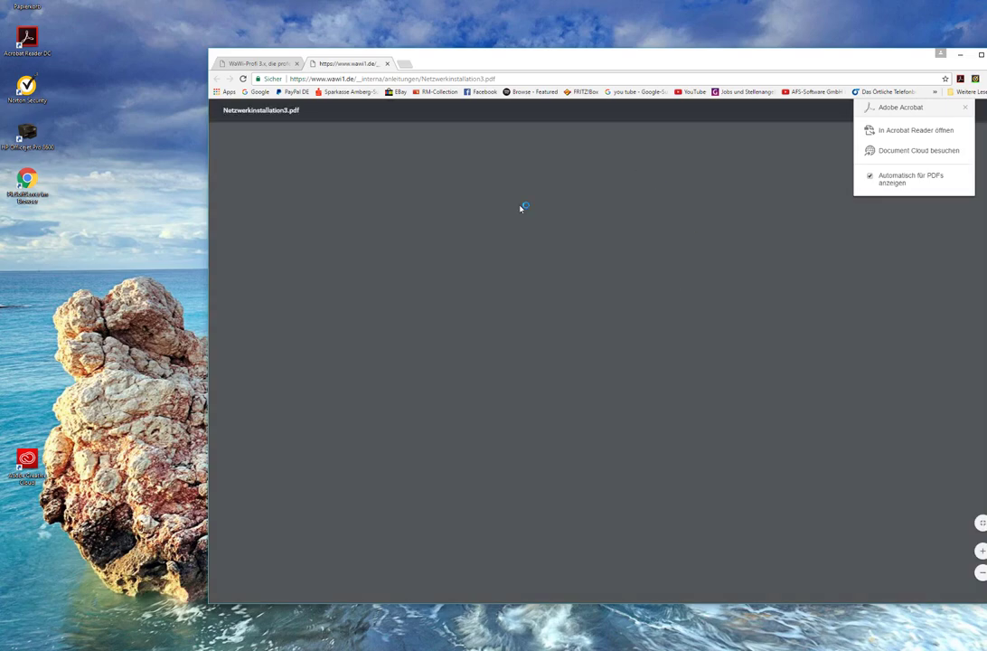
- Look through the Netzwerkinstallation PDF guide, including its section on Windows sign-in and firewall access
scroll(724, 337, down, 5)
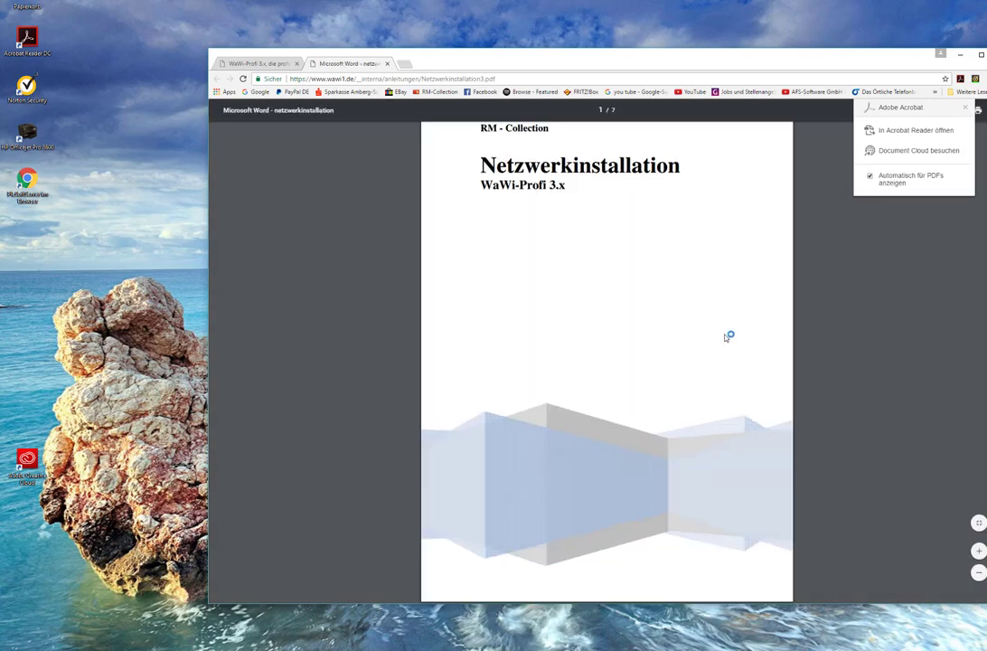
scroll(724, 337, down, 15)
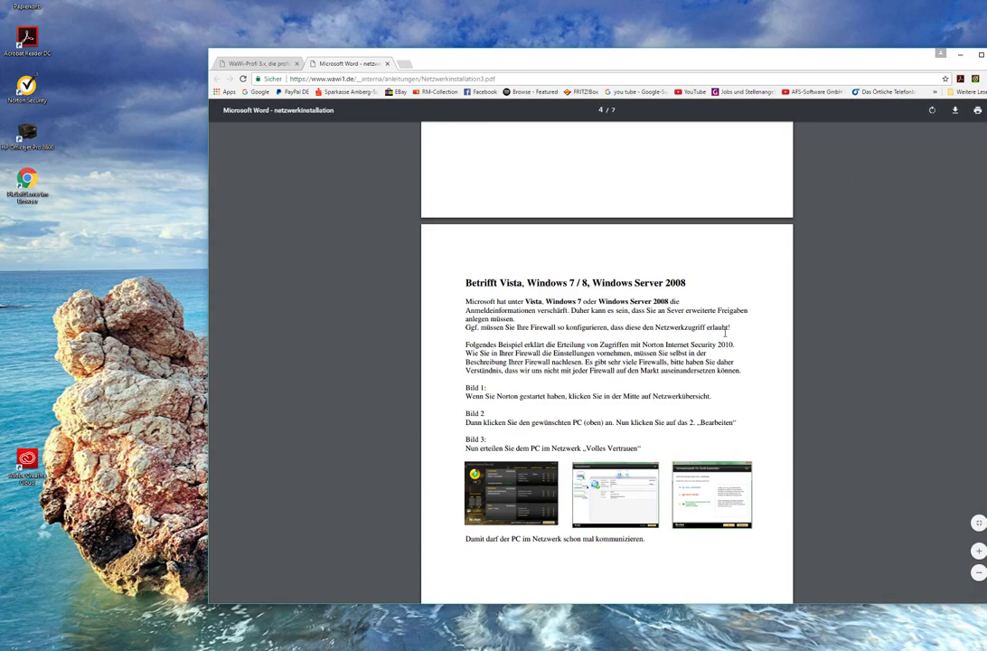
scroll(724, 336, down, 8)
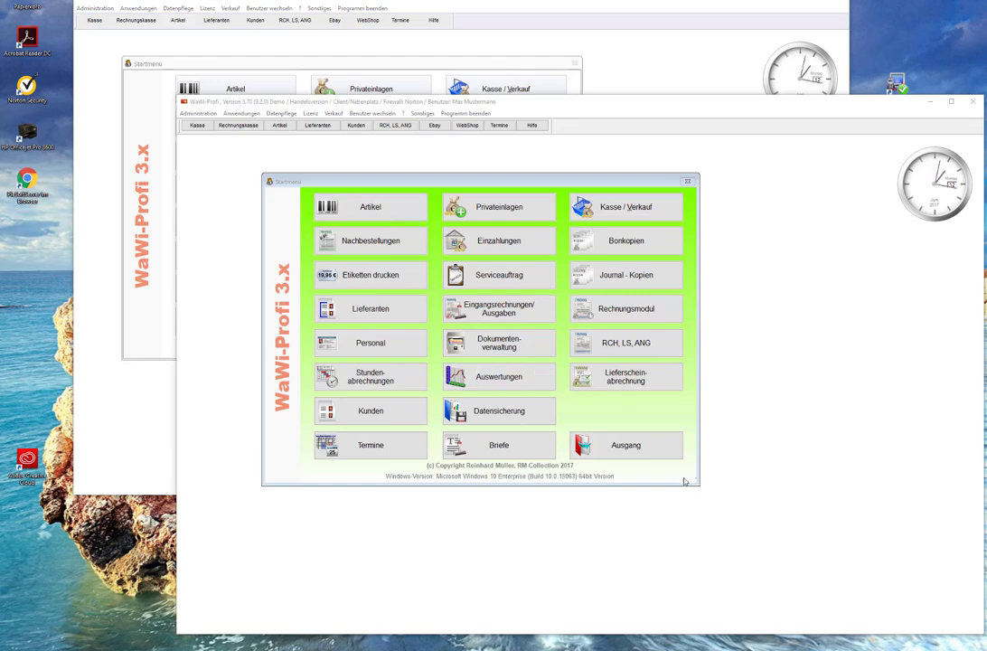
click(344, 68)
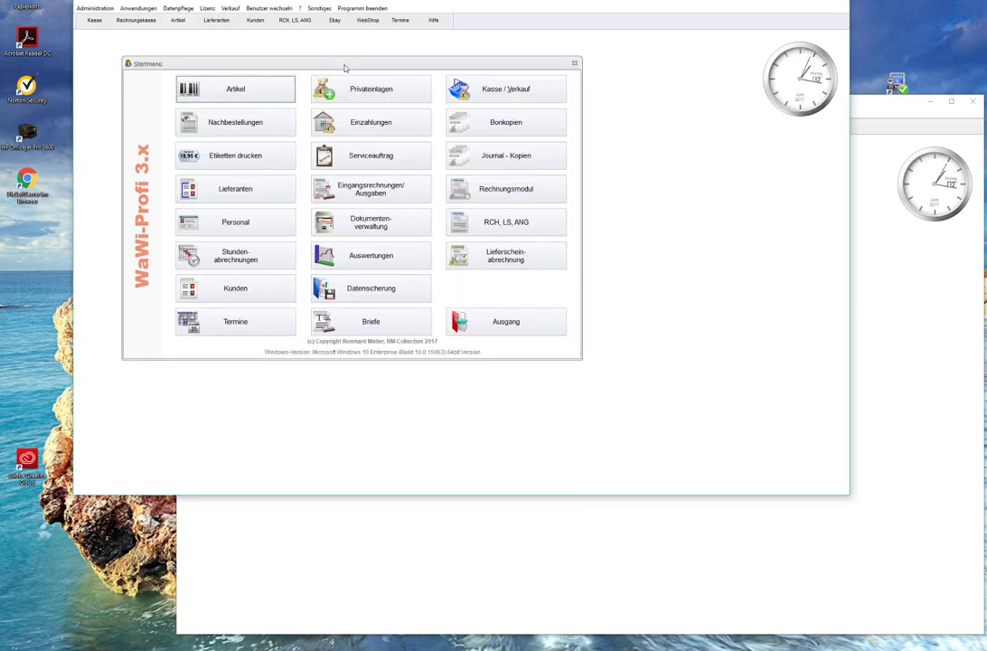
click(877, 356)
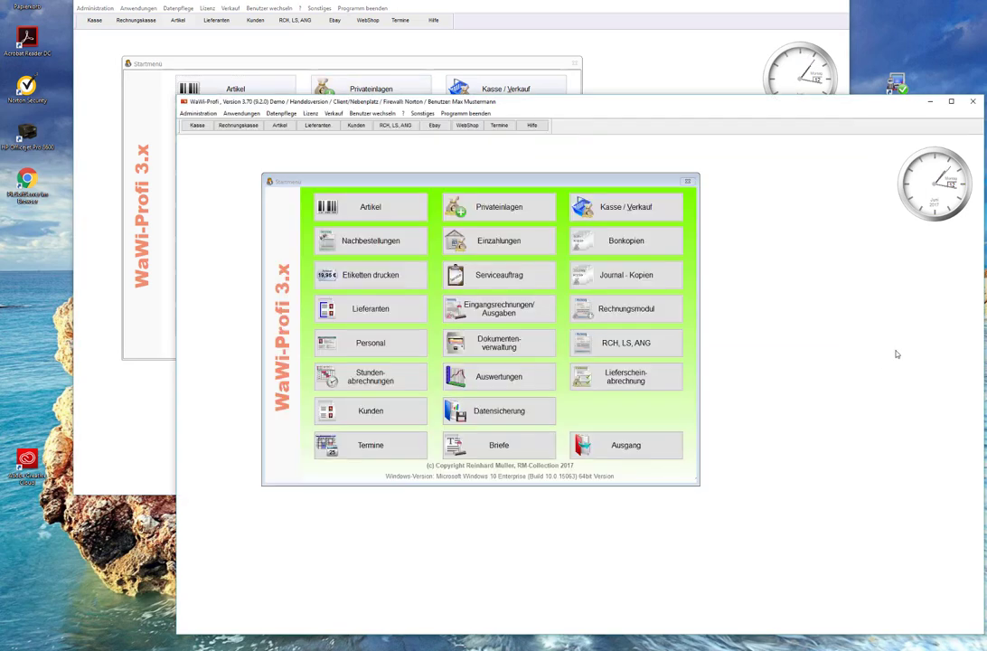
click(198, 113)
mouse_move(253, 123)
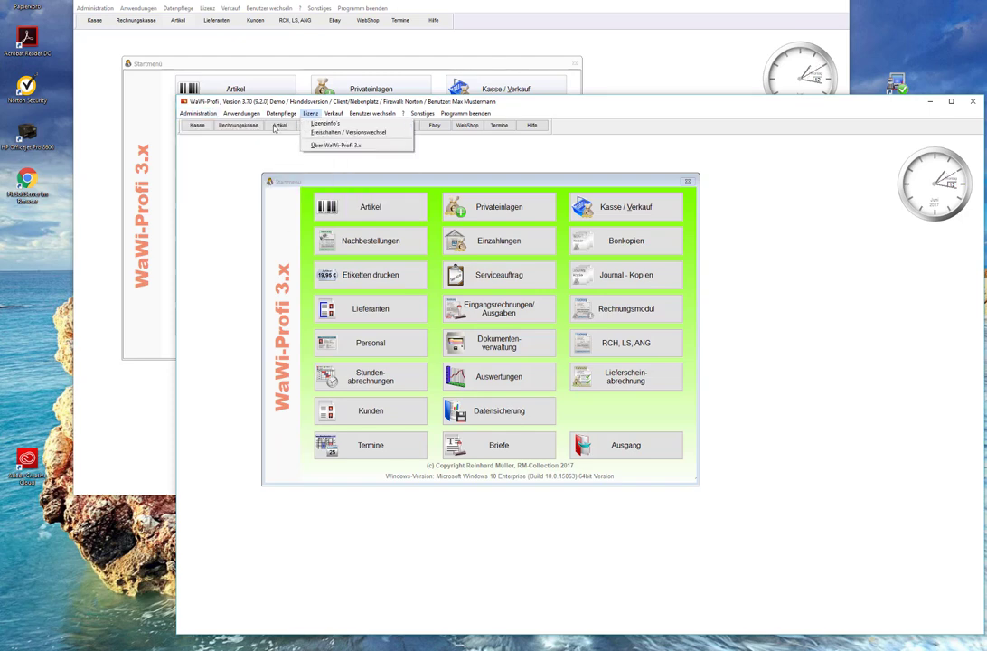
click(172, 136)
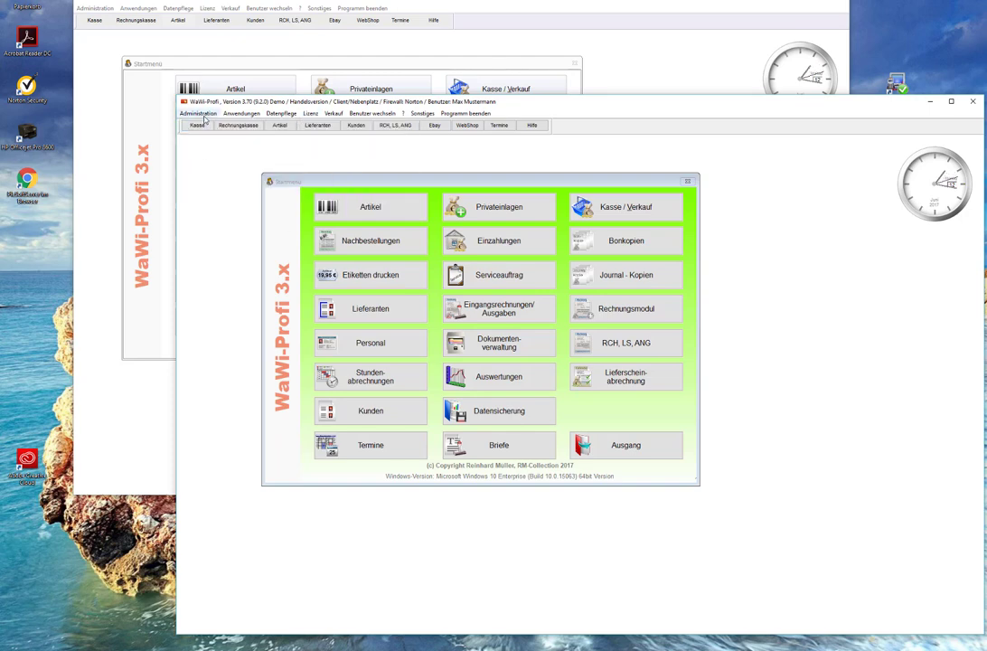
- Check the server data path in the client's hardware network settings and close the system settings
click(201, 114)
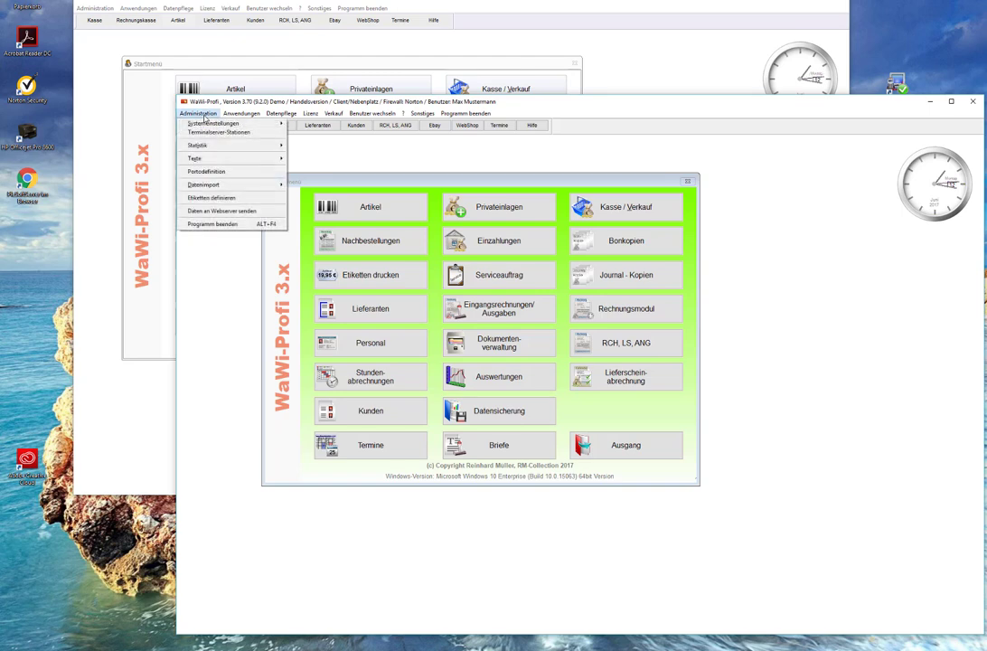
mouse_move(258, 123)
click(309, 124)
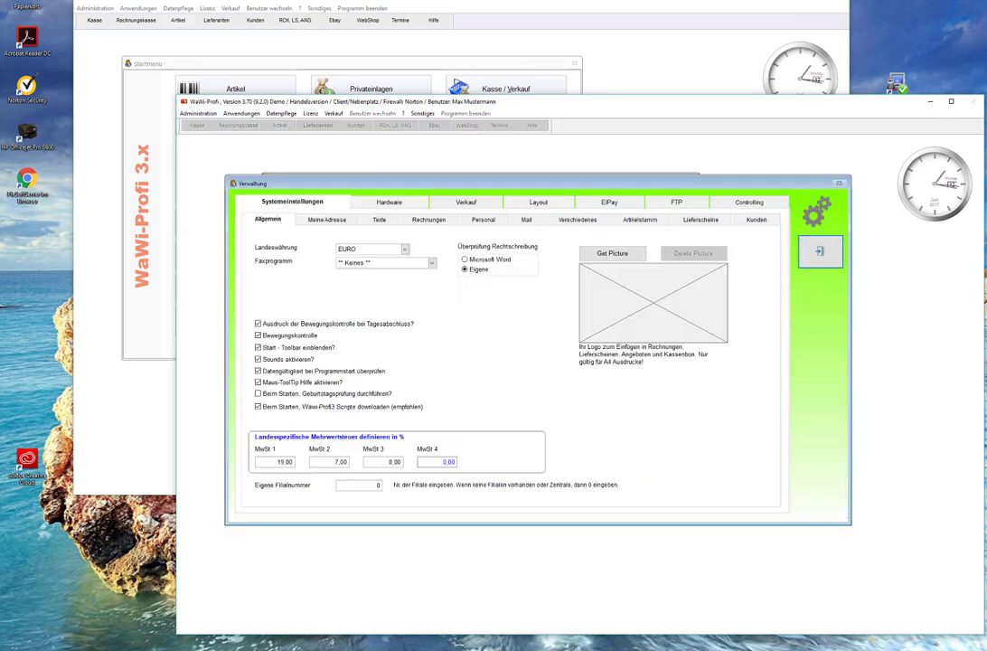
click(389, 205)
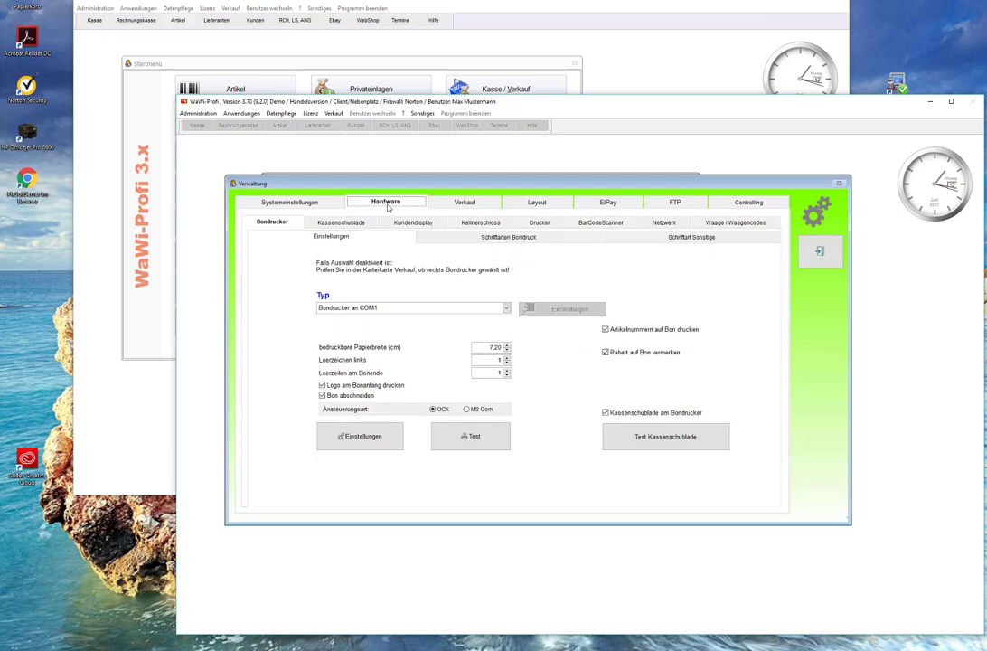
click(663, 223)
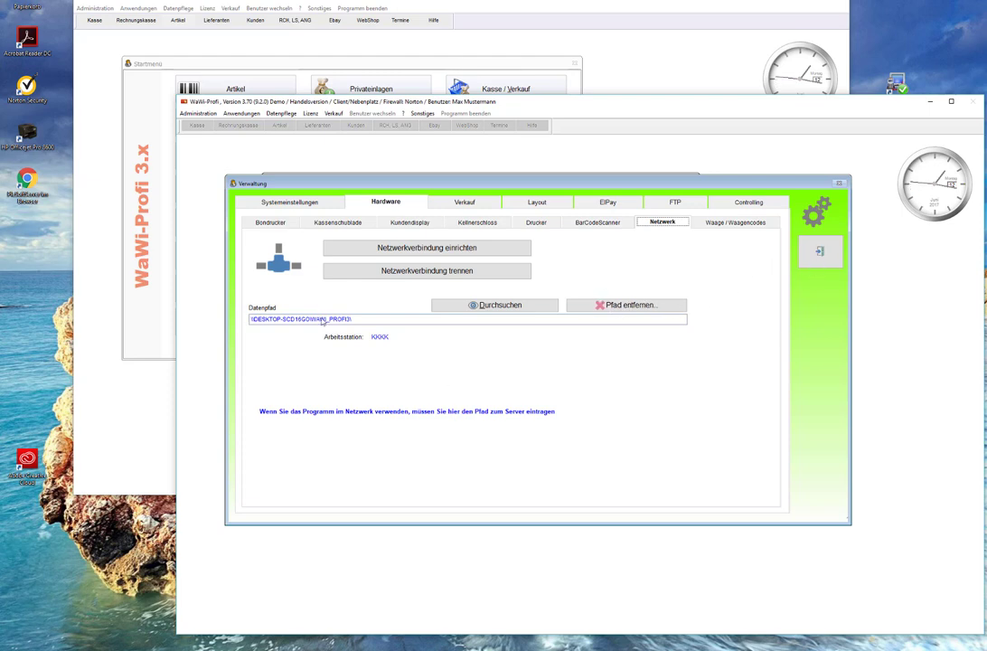
click(820, 253)
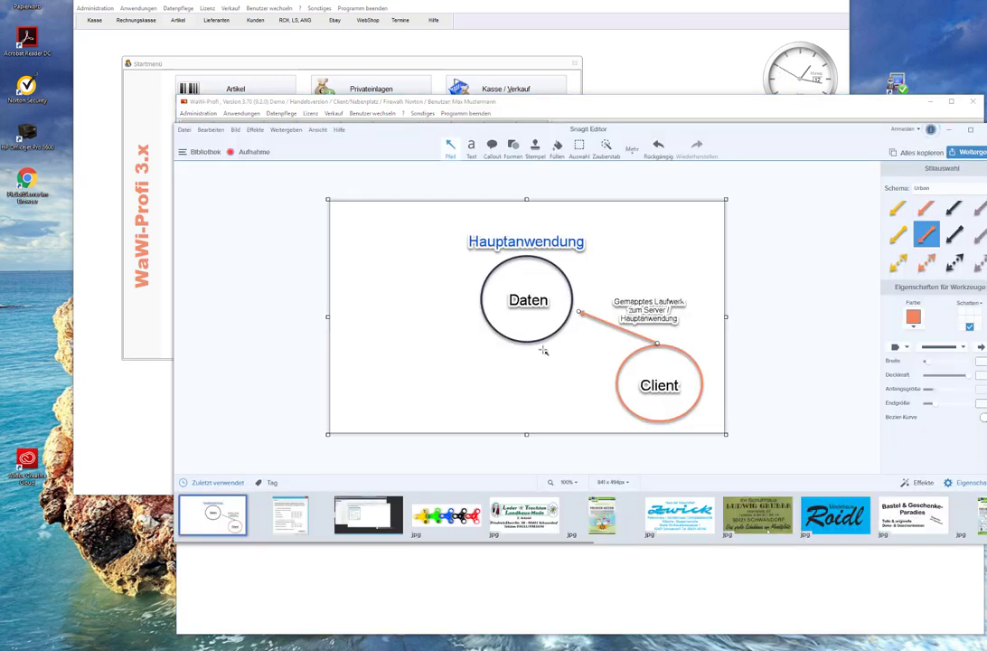
- Switch to the Snagit Editor diagram and point out the Hauptanwendung heading, the Daten circle and the Client circle
click(471, 228)
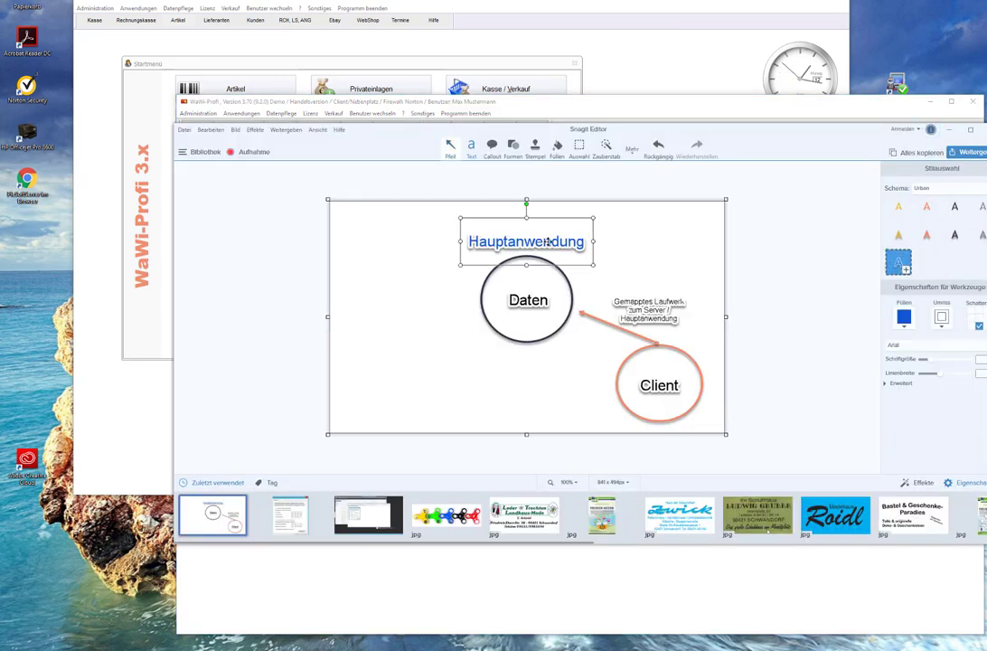
click(563, 274)
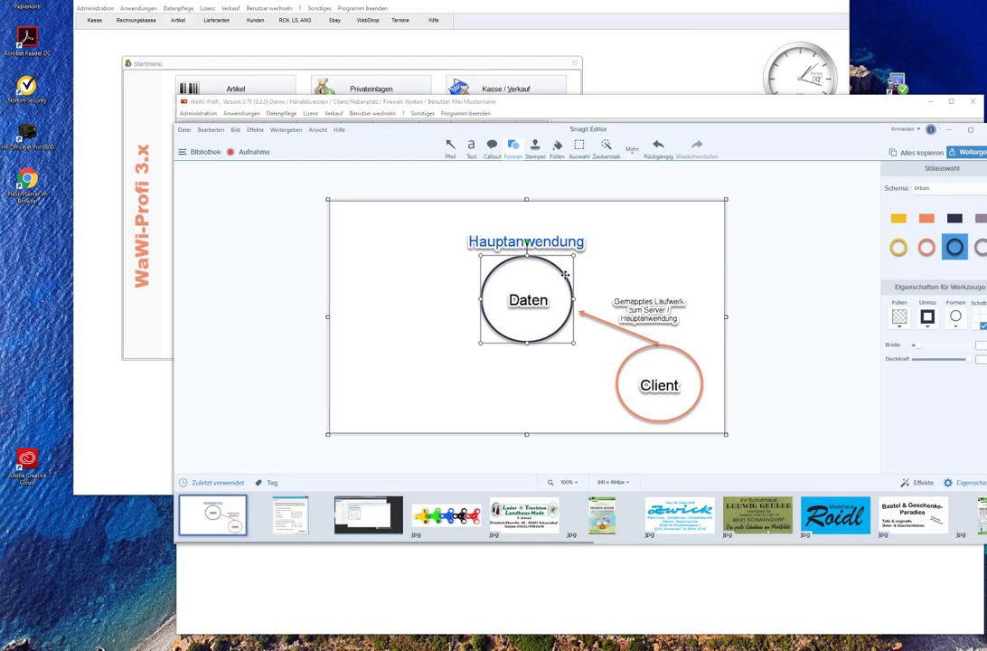
click(679, 347)
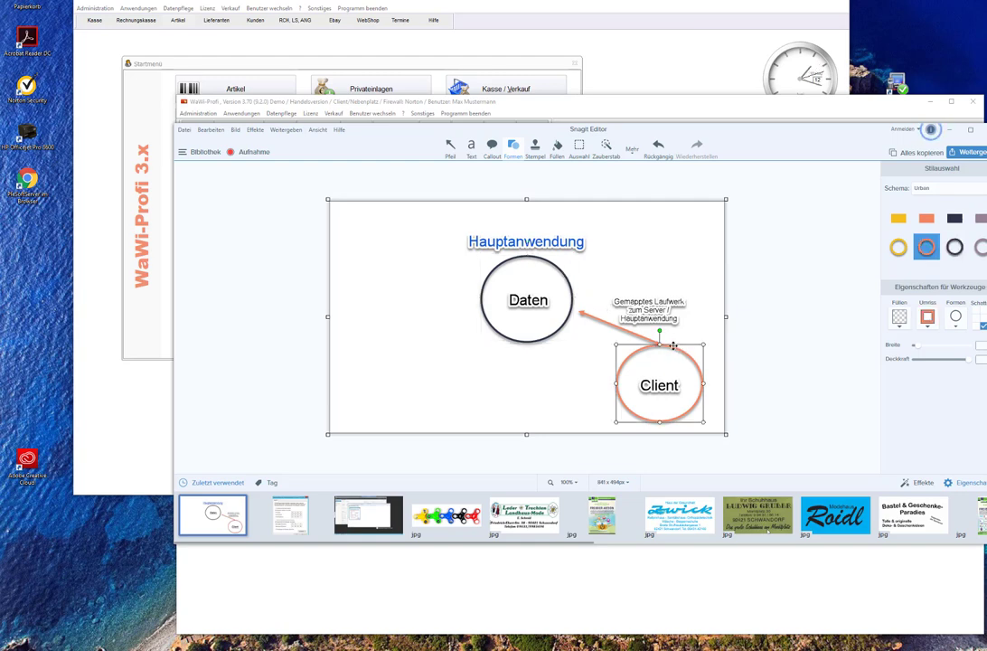
click(571, 284)
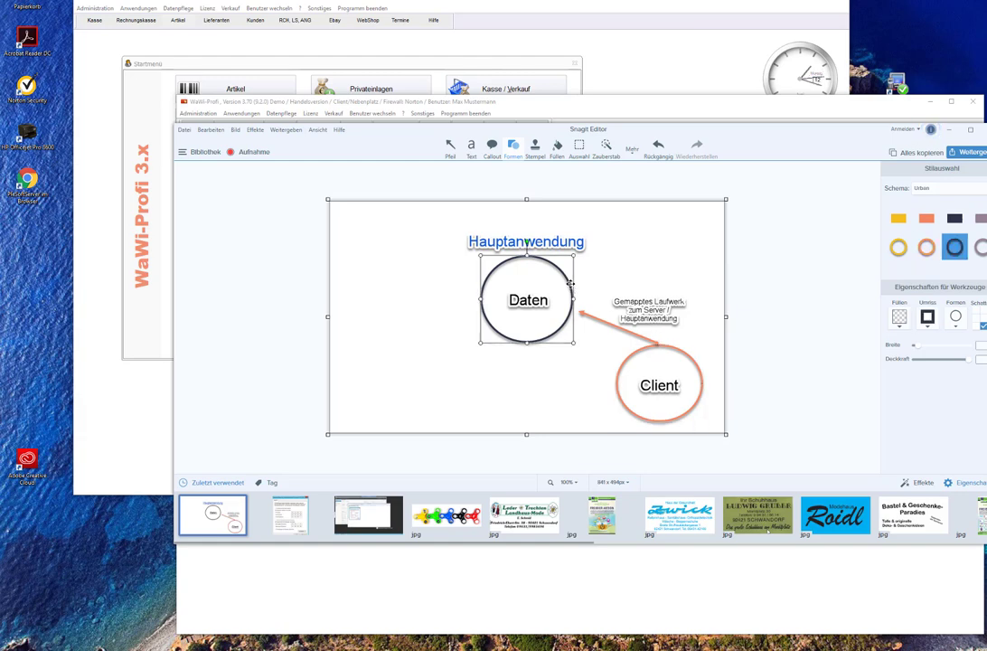
- Show the main application and client windows, and match them to the Daten and Client circles in the Snagit diagram
click(635, 49)
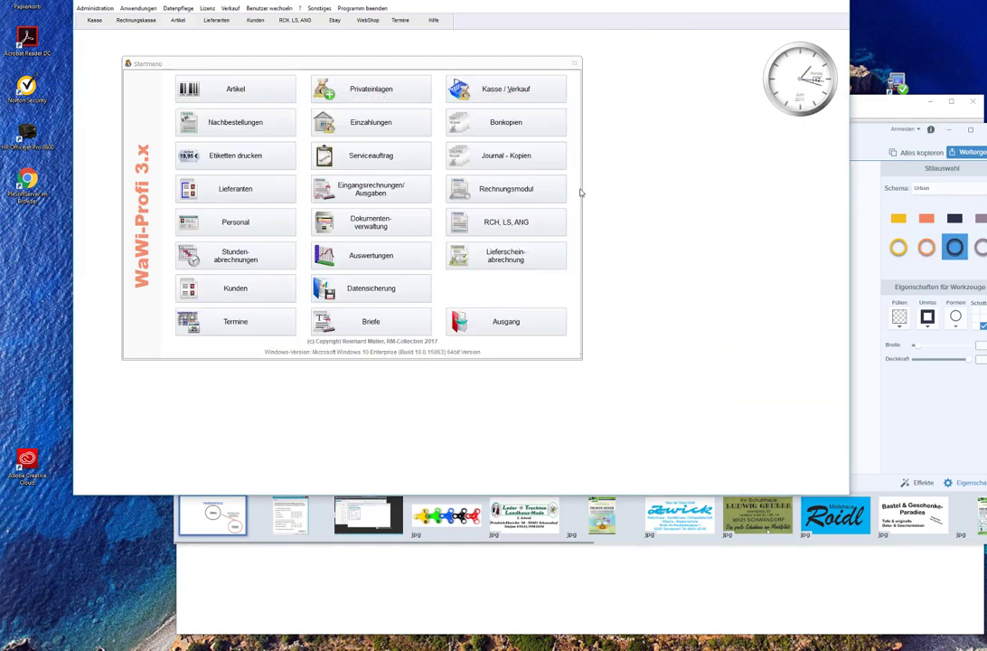
click(502, 600)
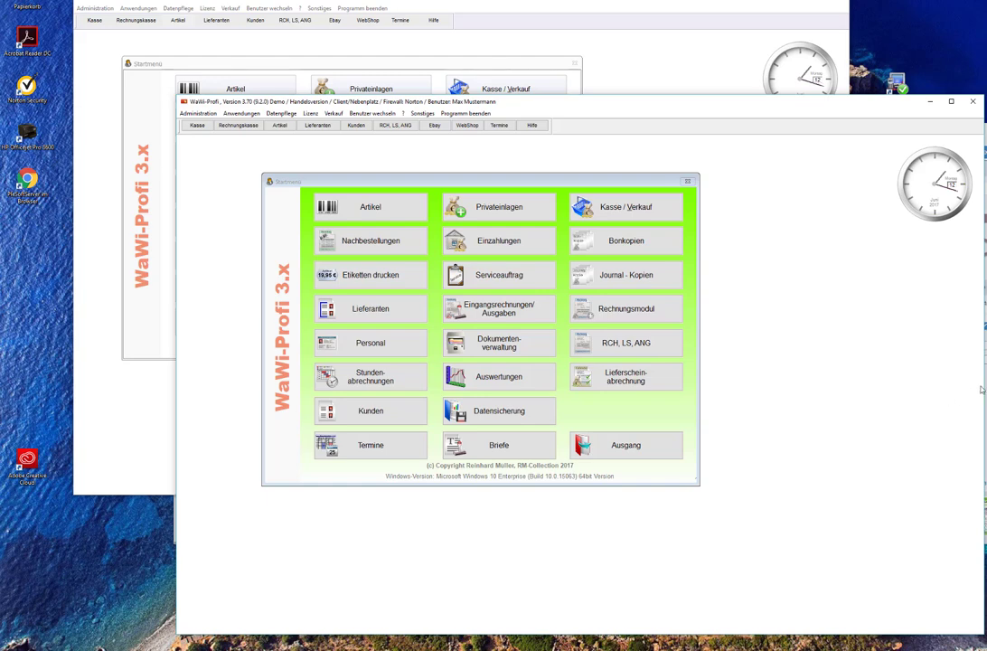
key(alt+Tab)
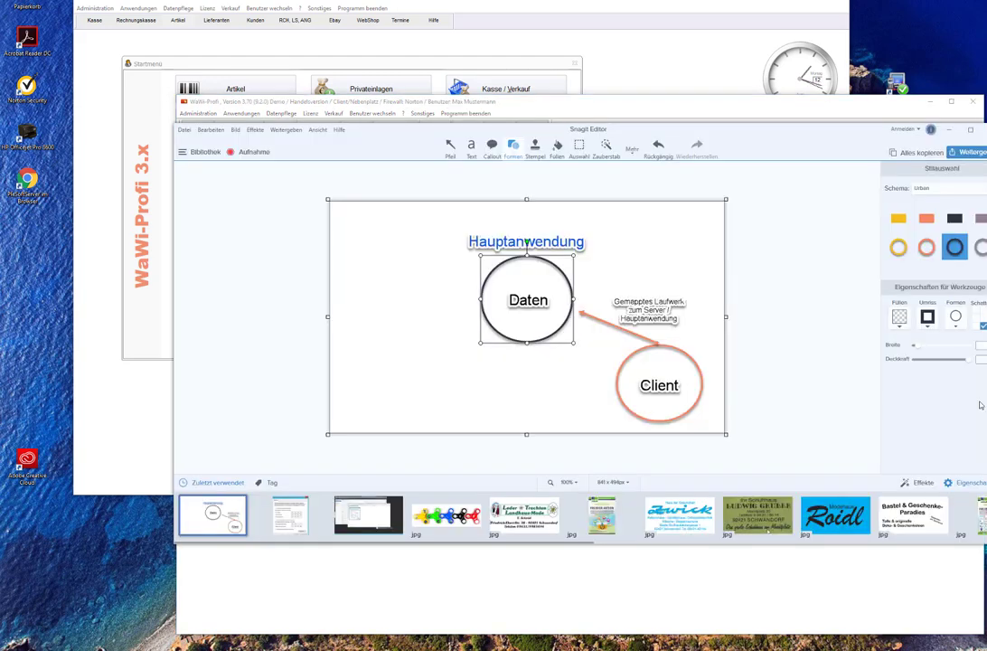
click(690, 359)
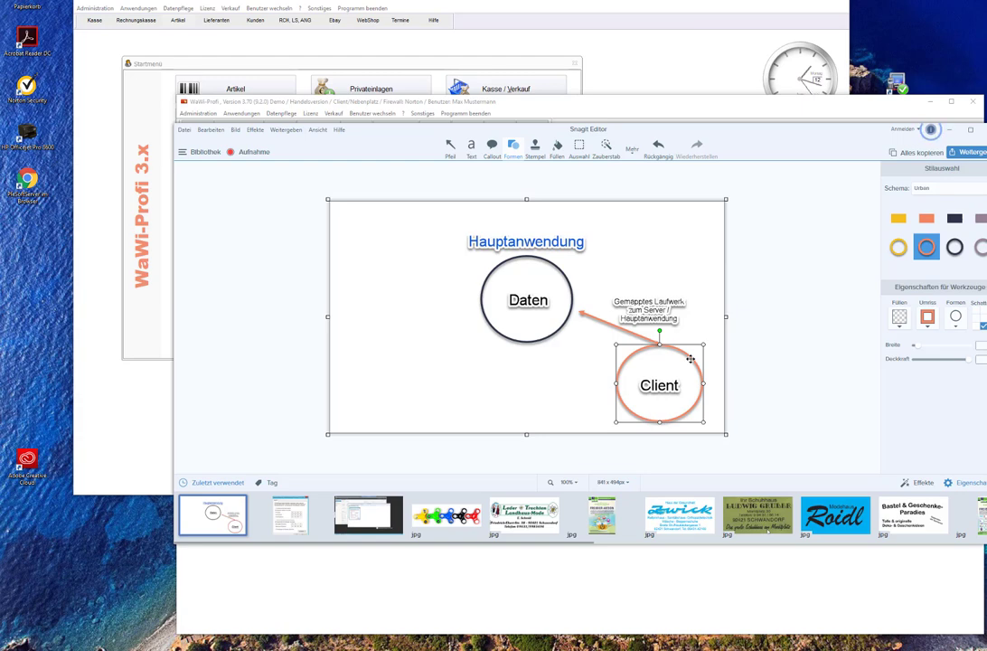
click(559, 334)
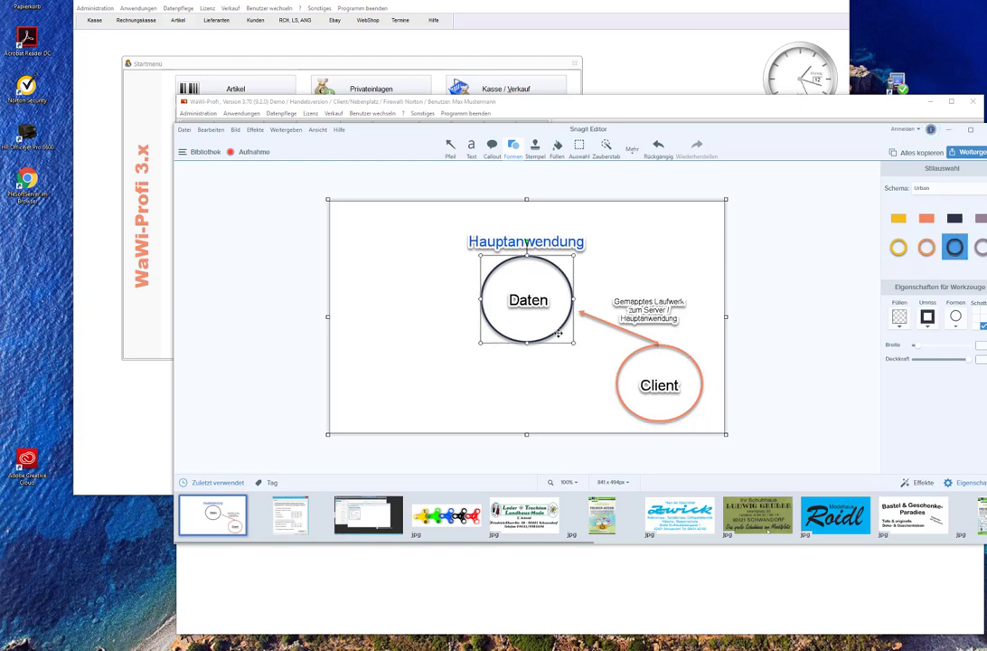
- Move the Daten circle to the diagram's lower-left corner and return it to its place around the Daten label
drag(559, 333, 280, 454)
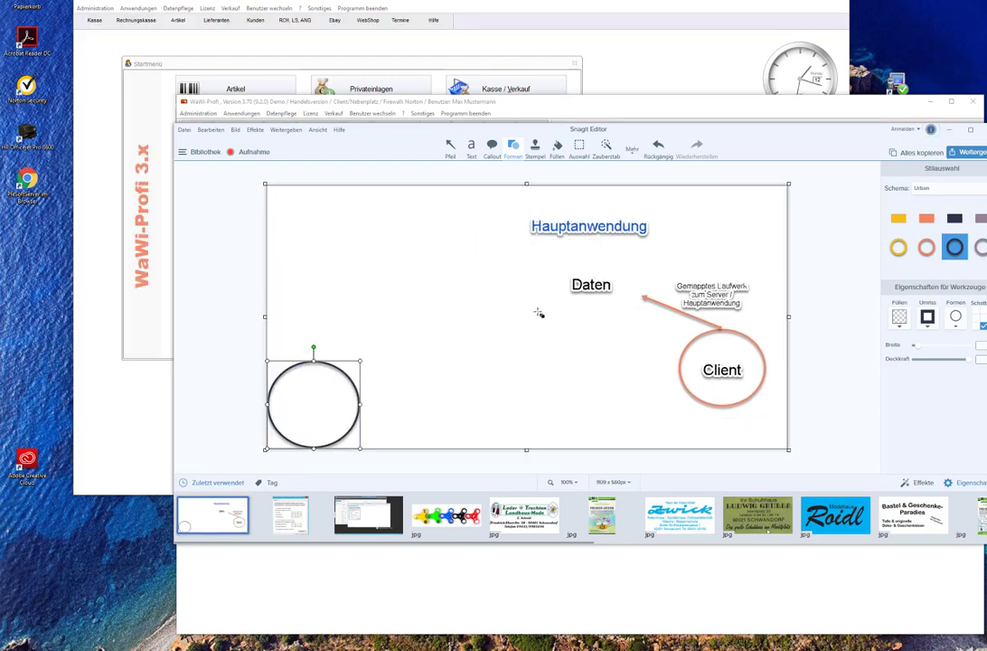
click(743, 336)
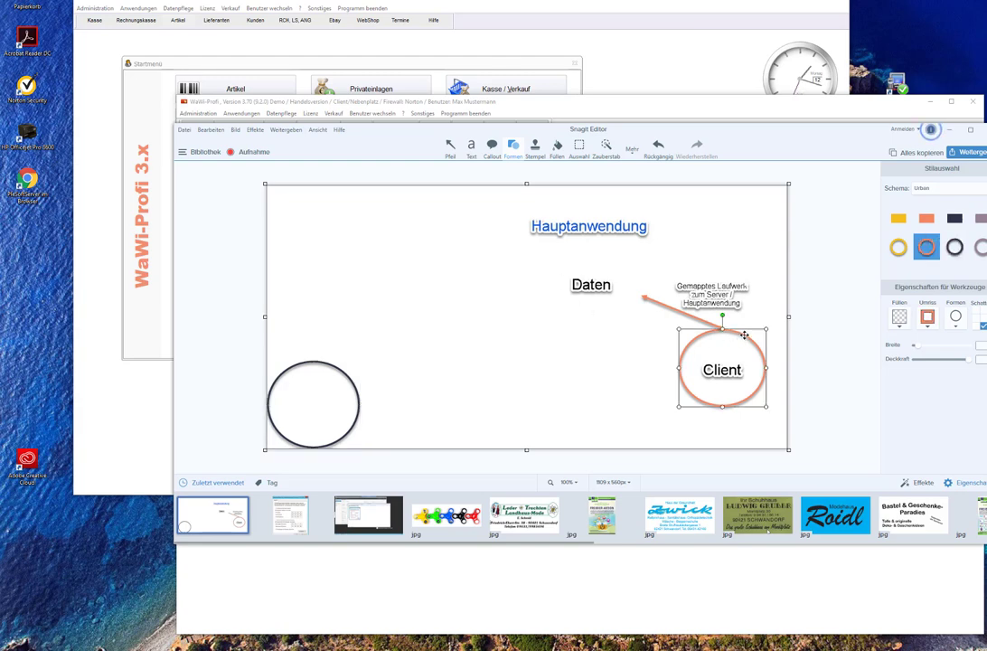
click(356, 396)
drag(356, 396, 635, 278)
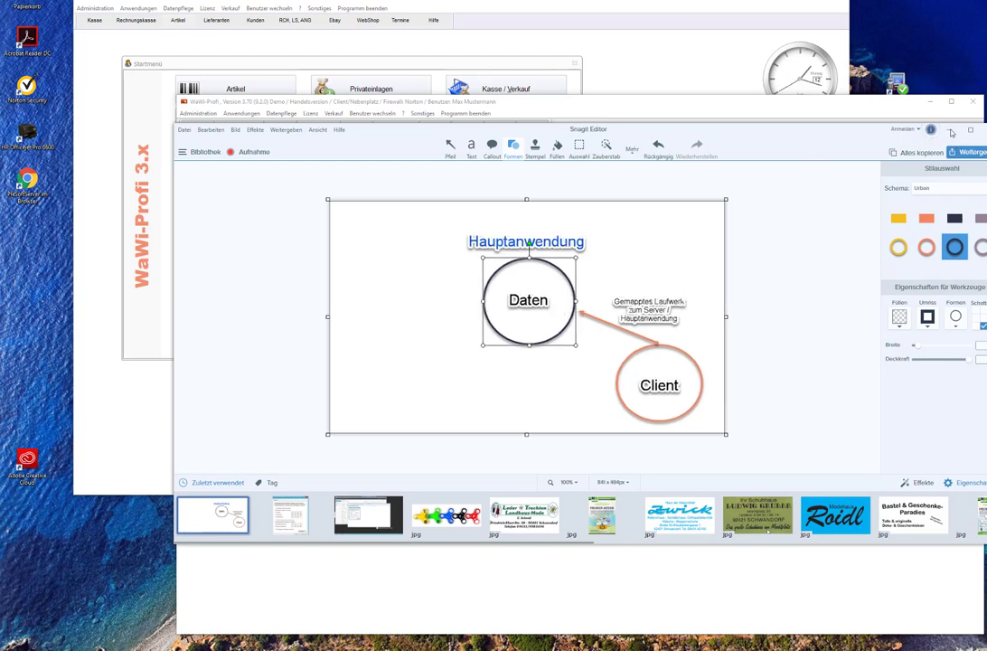
- Show the mapped WaWi_Profi3 network drive (Z:) in File Explorer and compare the client window with the main application
key(alt+Tab)
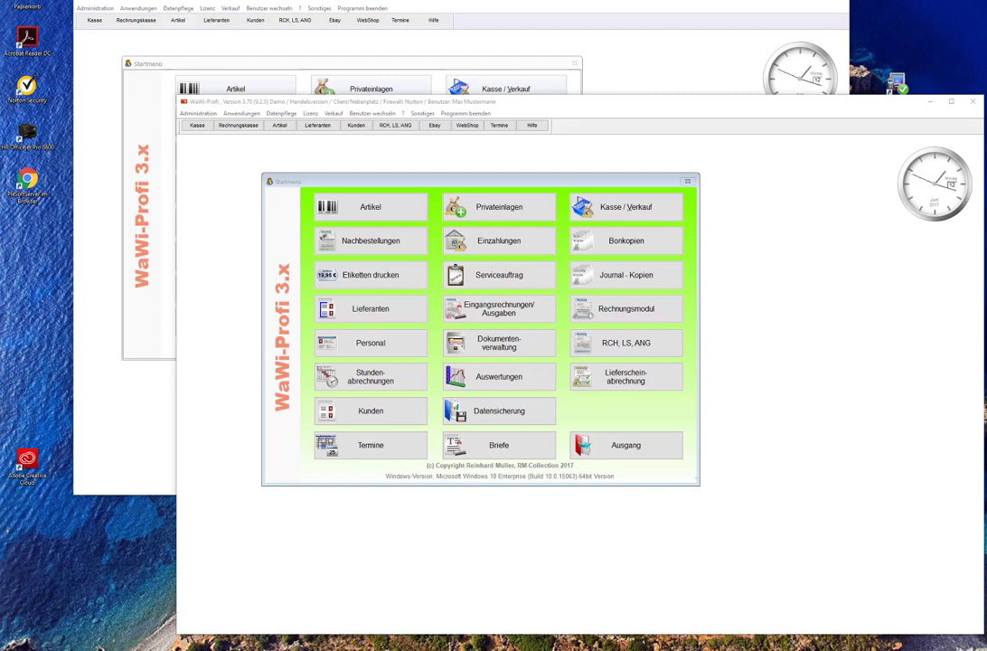
key(alt+Tab)
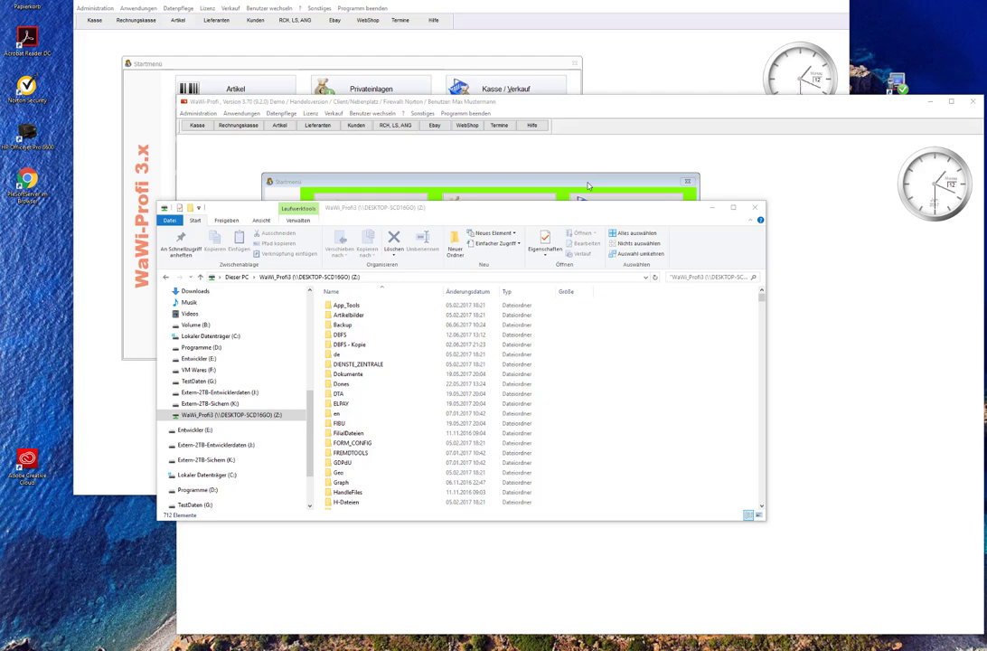
click(646, 117)
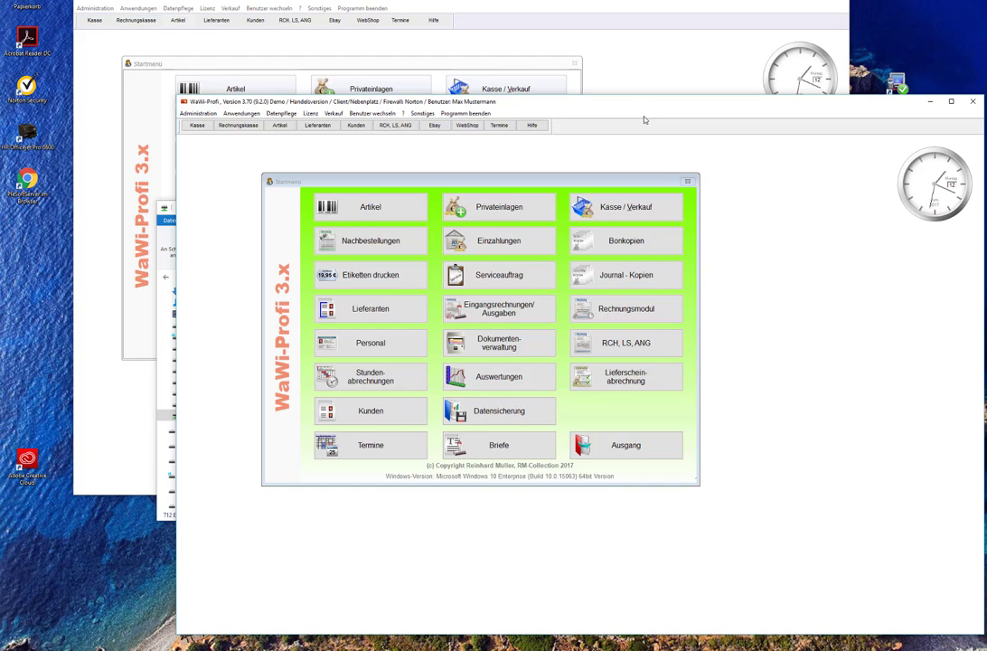
click(409, 230)
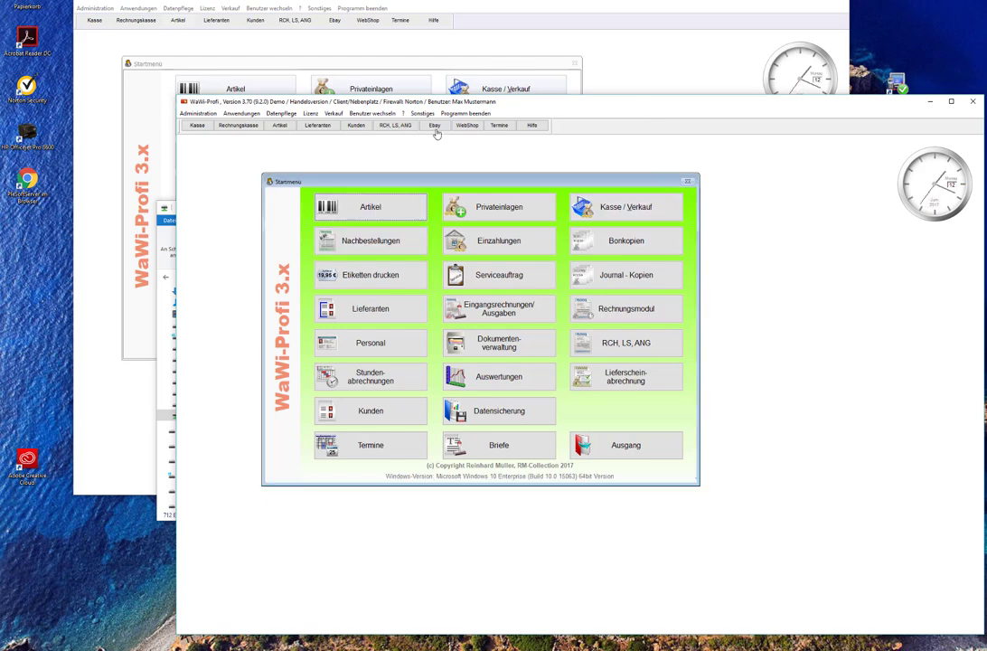
click(690, 66)
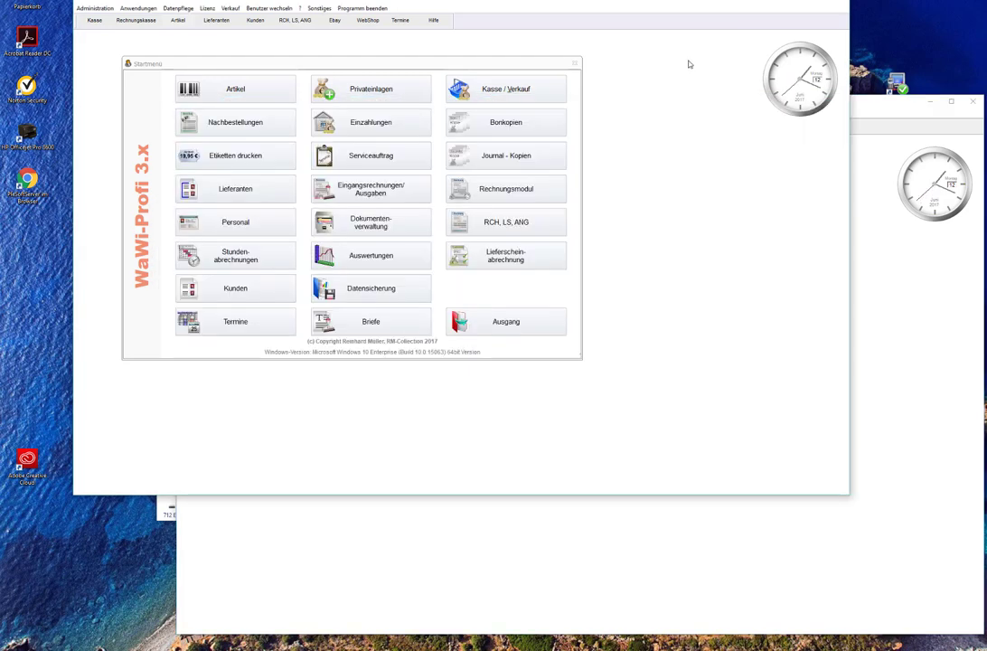
click(929, 113)
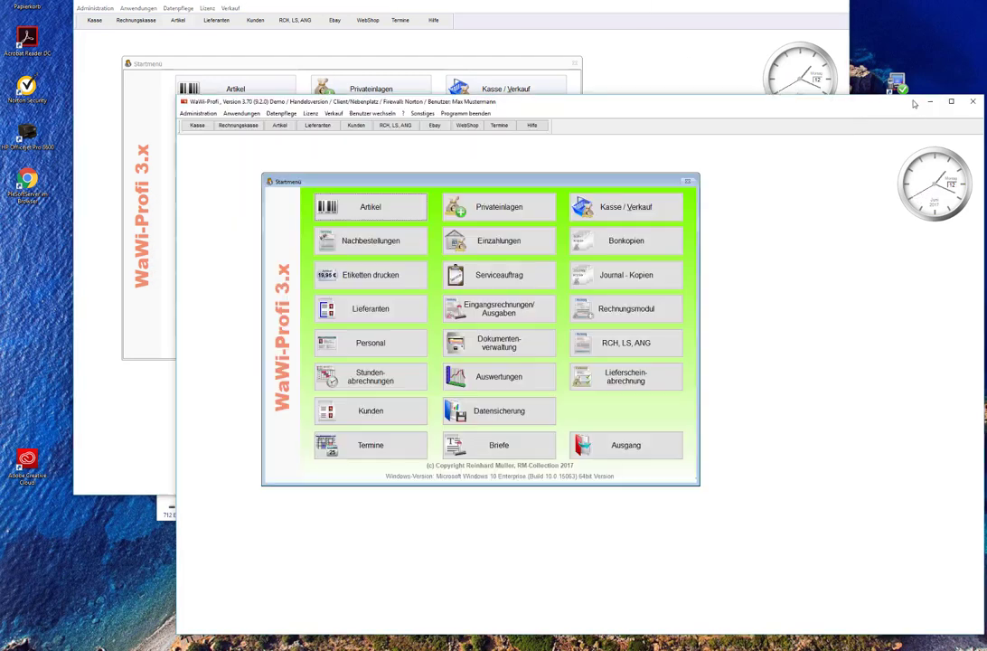
click(395, 202)
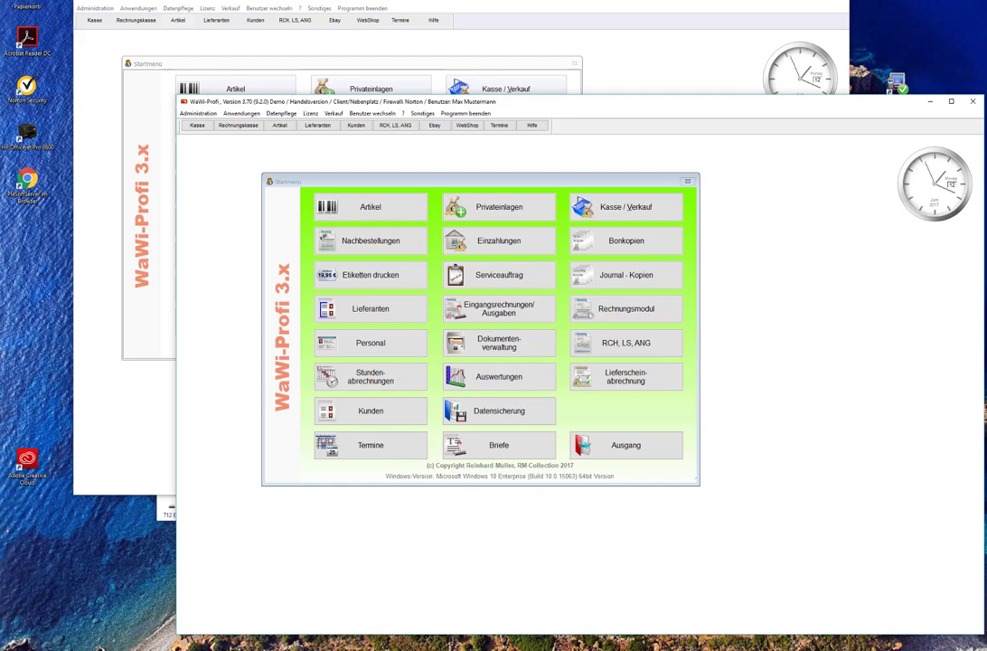
- Remove the server data path from the client's hardware network settings and leave the system settings
click(198, 113)
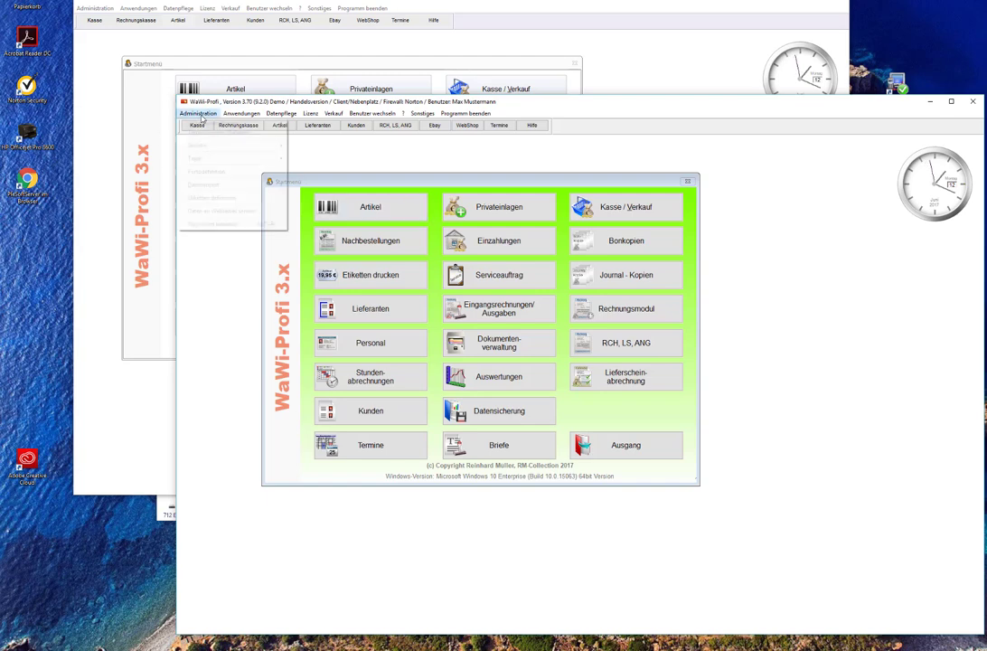
mouse_move(217, 124)
click(317, 128)
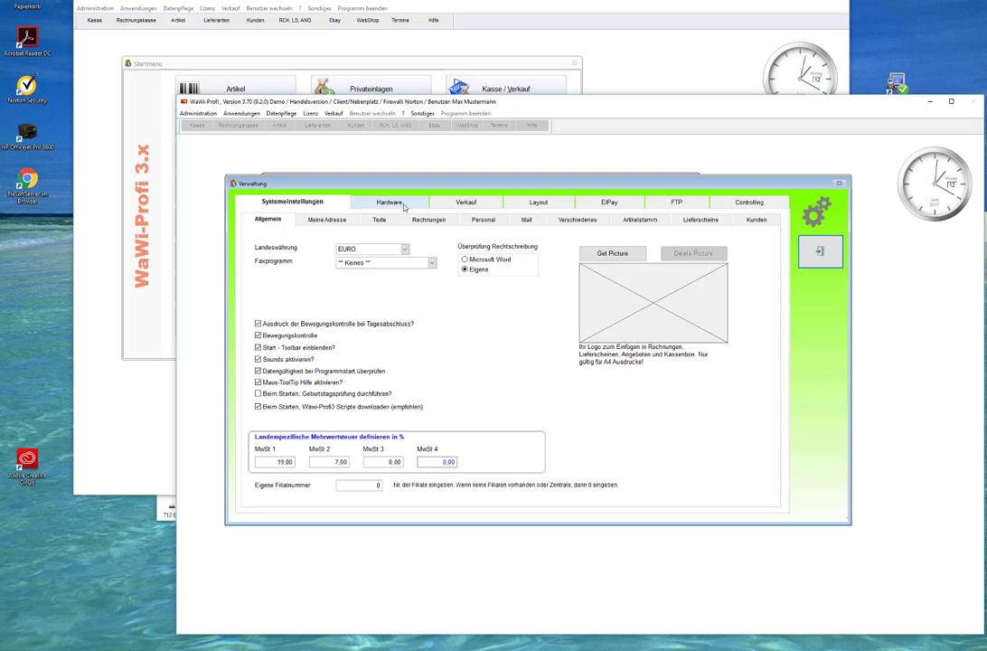
click(388, 202)
click(664, 222)
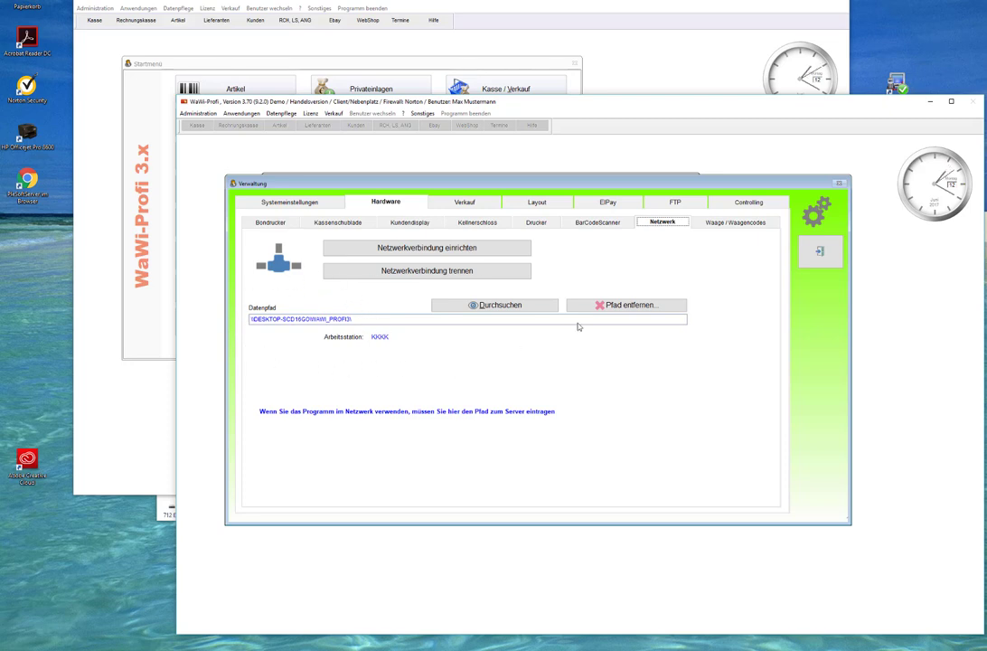
click(613, 307)
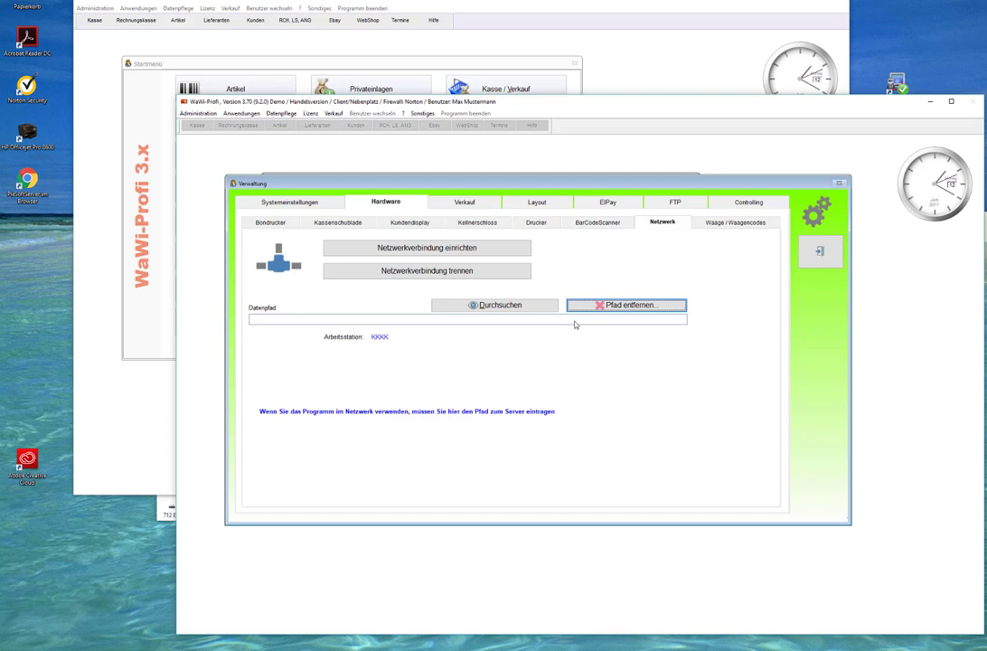
click(832, 256)
click(655, 333)
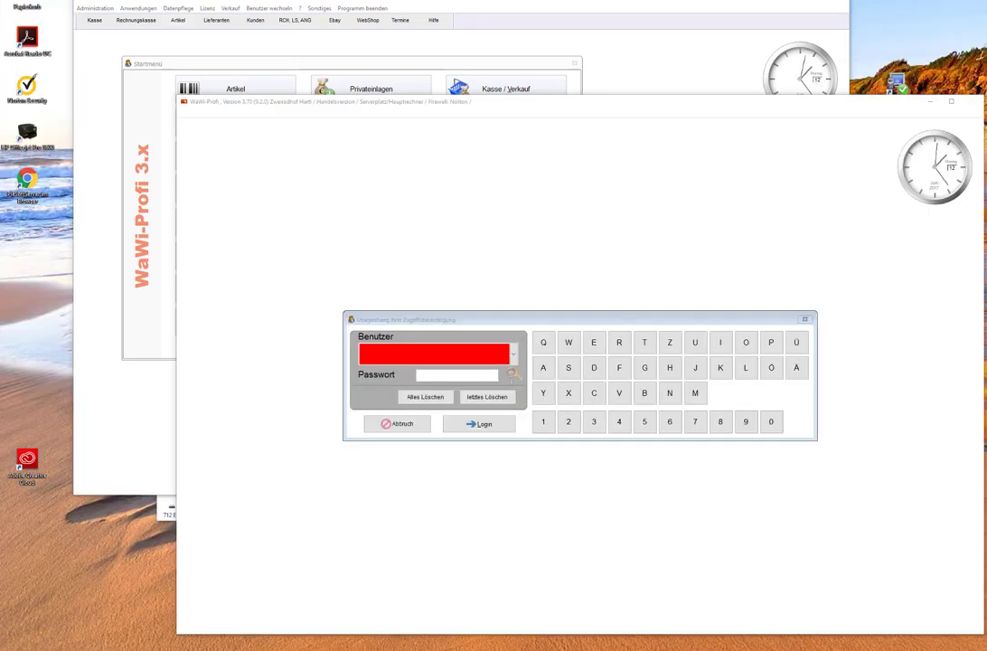
- Sign in as the first user in the user list, leaving the password blank
click(455, 359)
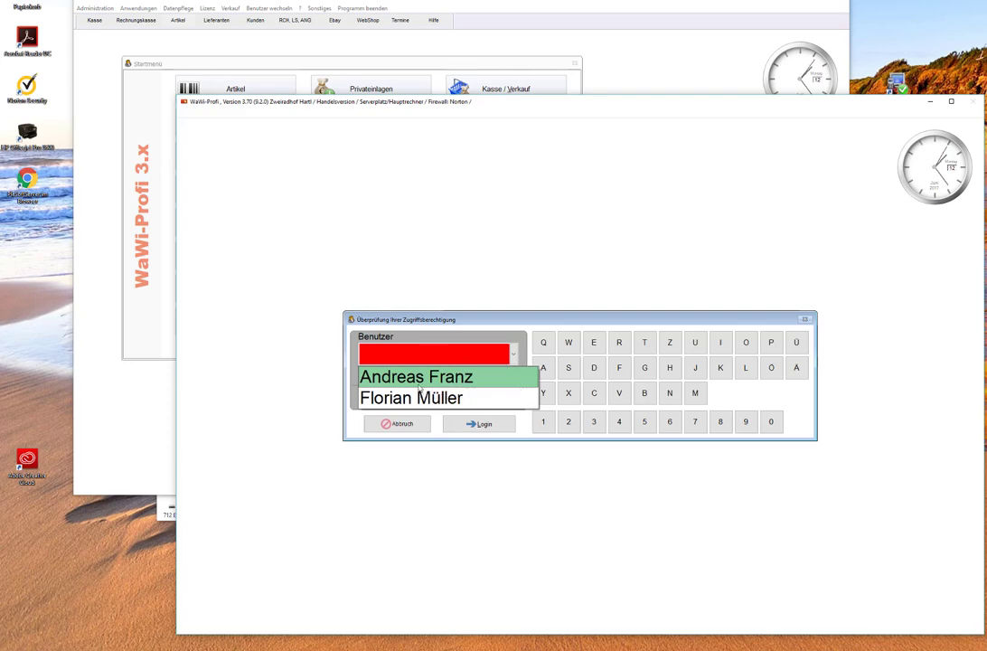
click(487, 380)
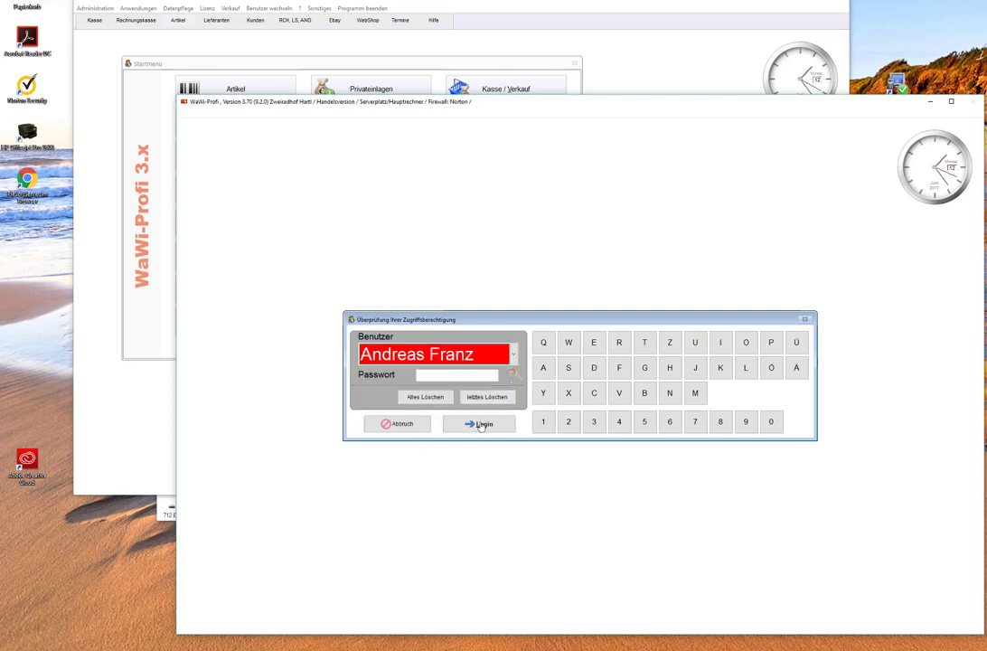
click(481, 425)
- Open the hardware network settings of the disconnected WaWi-Profi installation
click(197, 114)
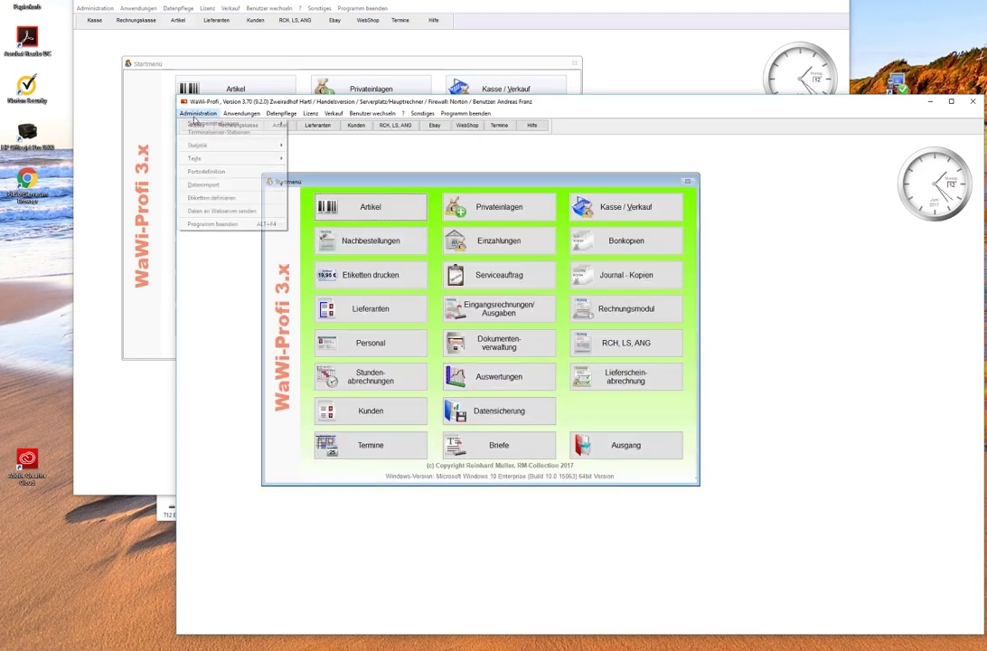
mouse_move(208, 125)
click(307, 128)
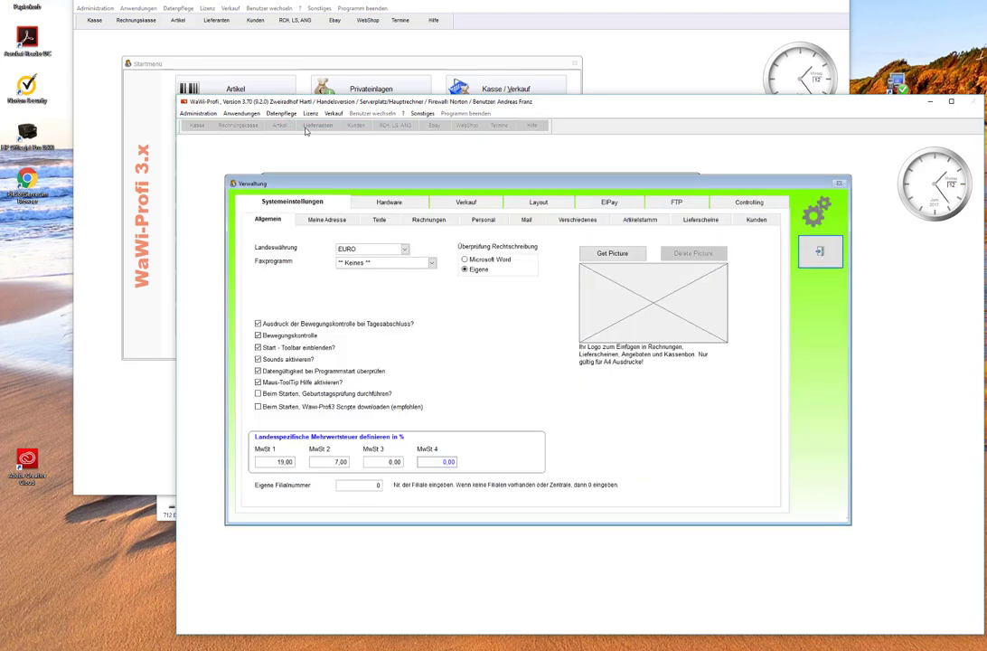
click(390, 203)
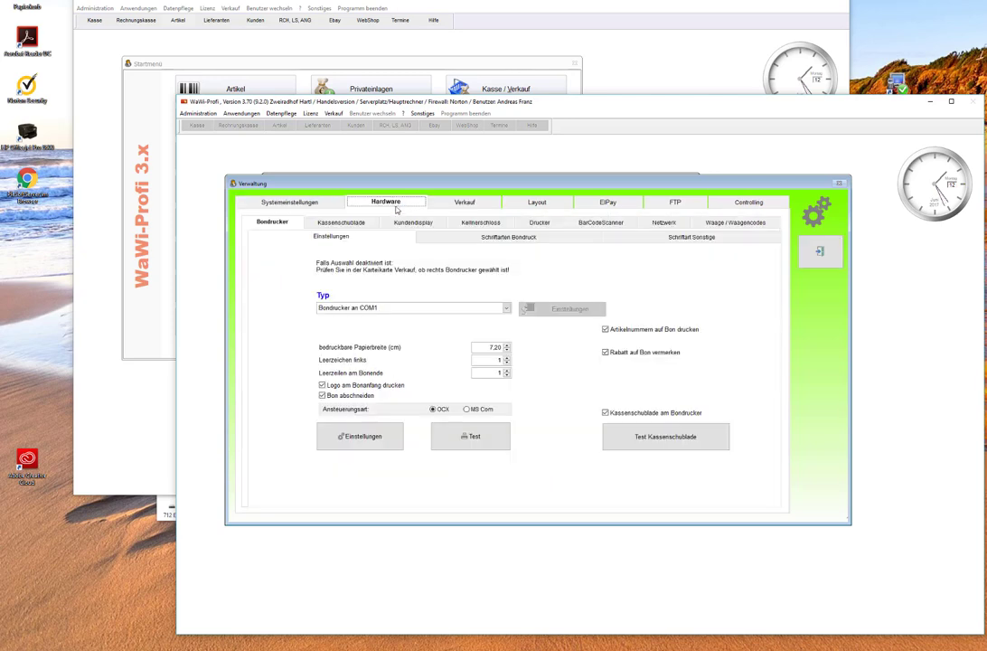
click(661, 222)
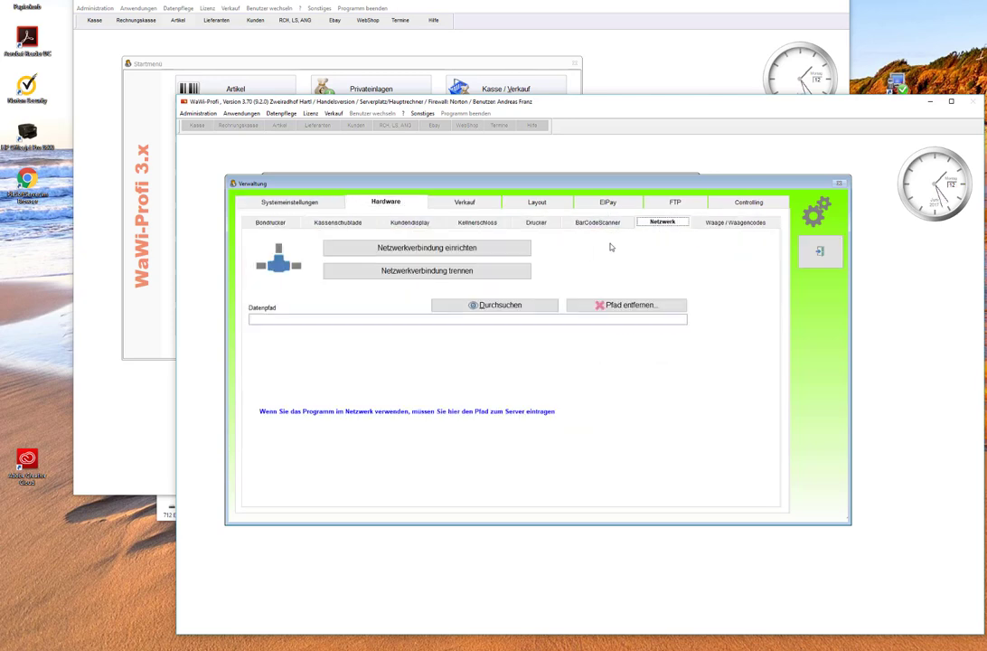
- Set the client's data path to the mapped WaWi_Profi3 network drive (Z:) and leave the settings, confirming the program shutdown
click(495, 305)
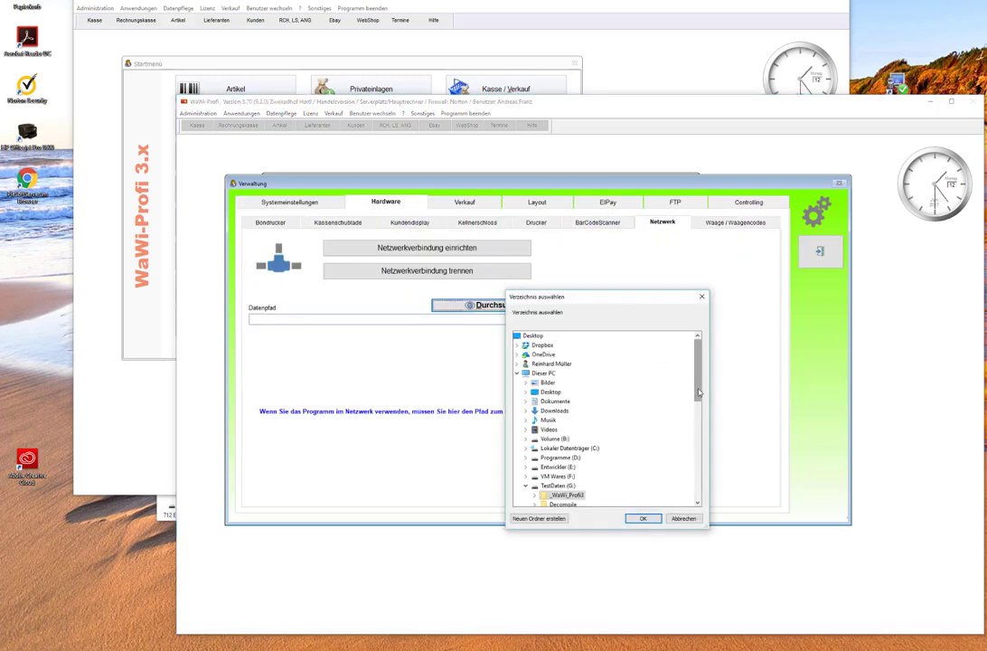
scroll(696, 409, down, 5)
scroll(706, 452, down, 1)
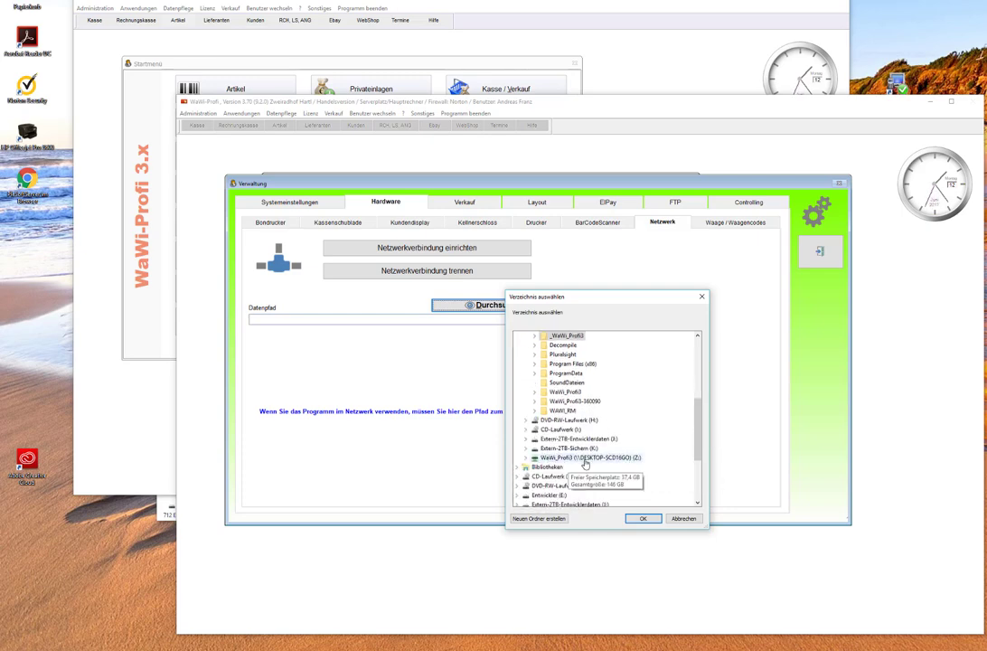
double_click(632, 459)
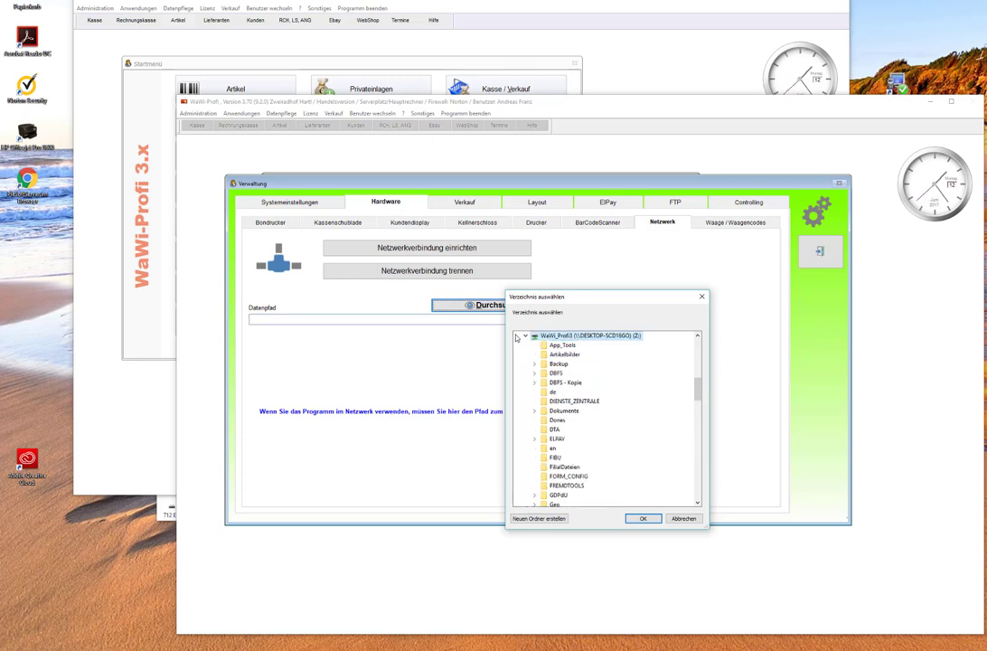
key(Left)
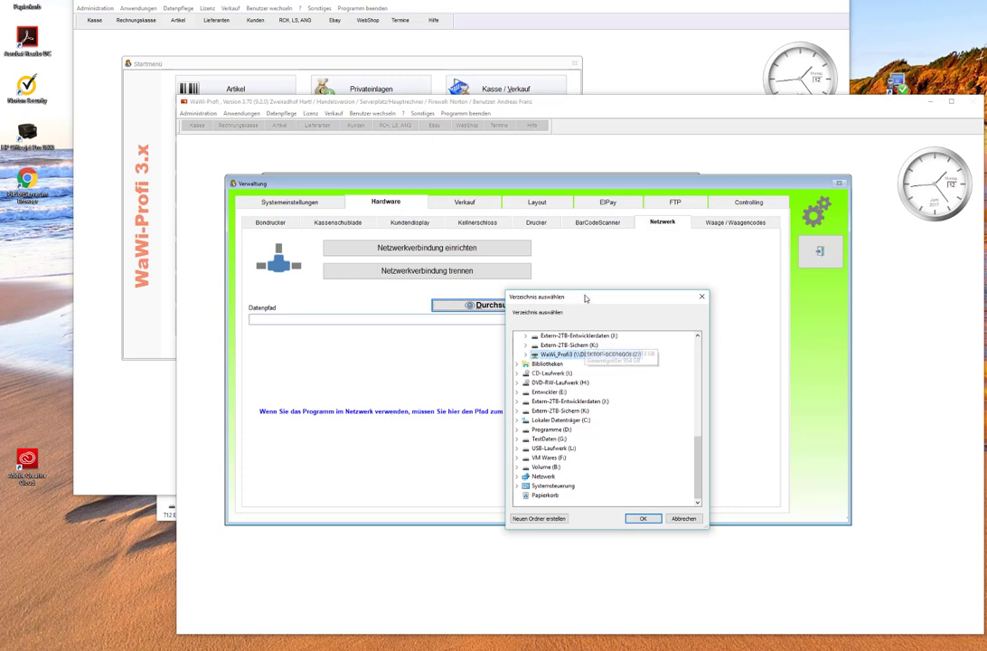
drag(585, 296, 538, 315)
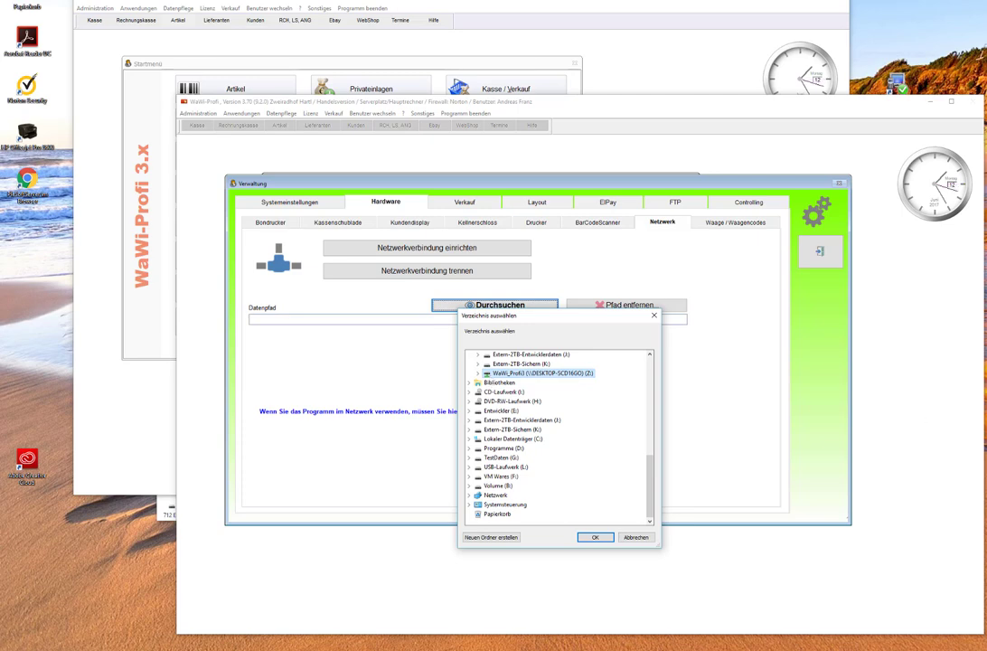
double_click(537, 373)
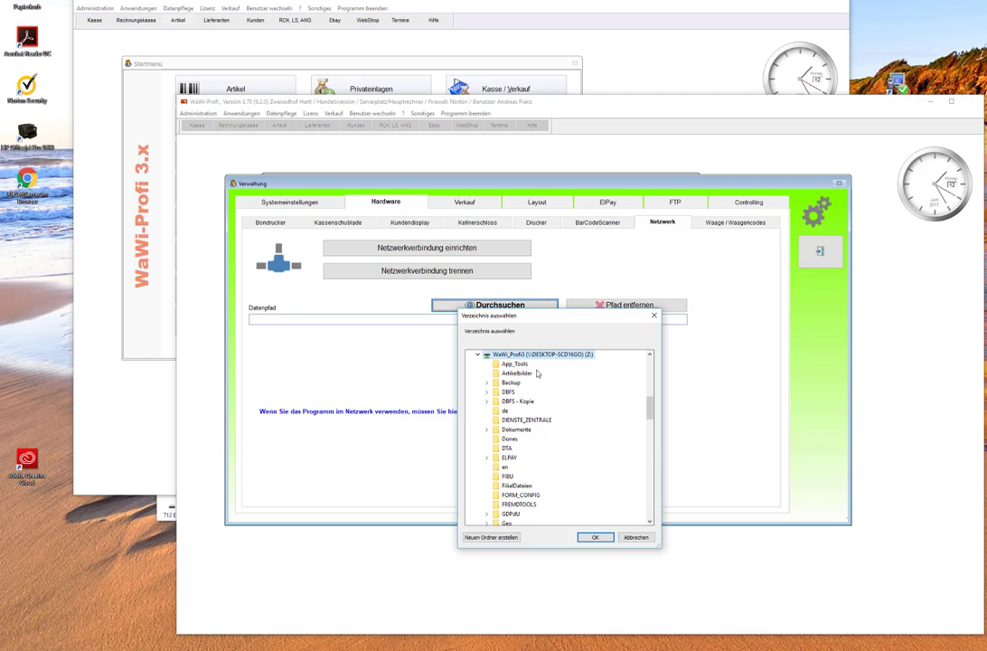
click(596, 539)
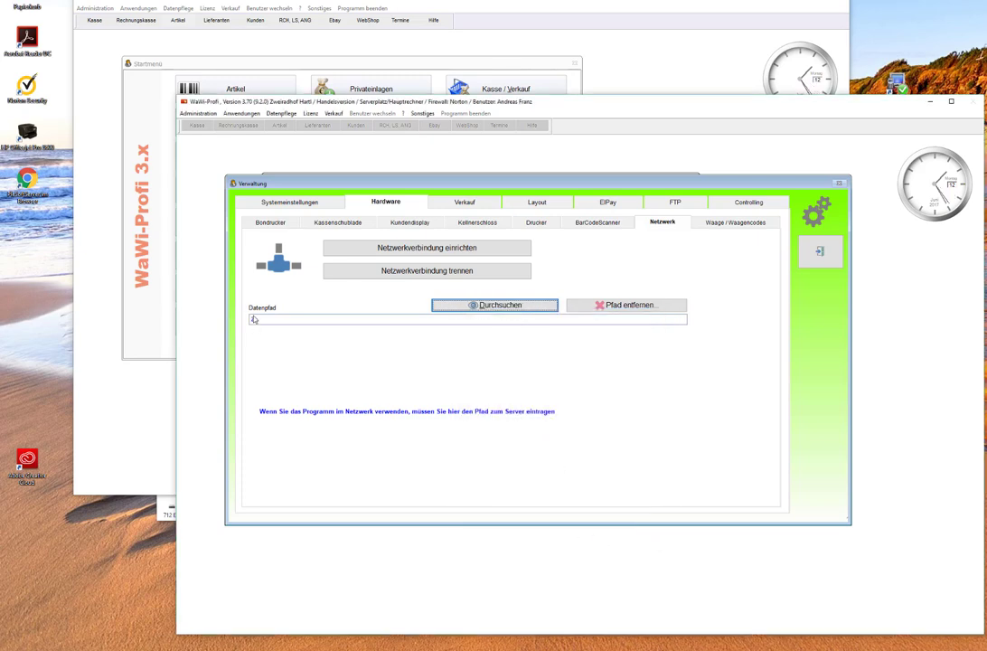
click(820, 251)
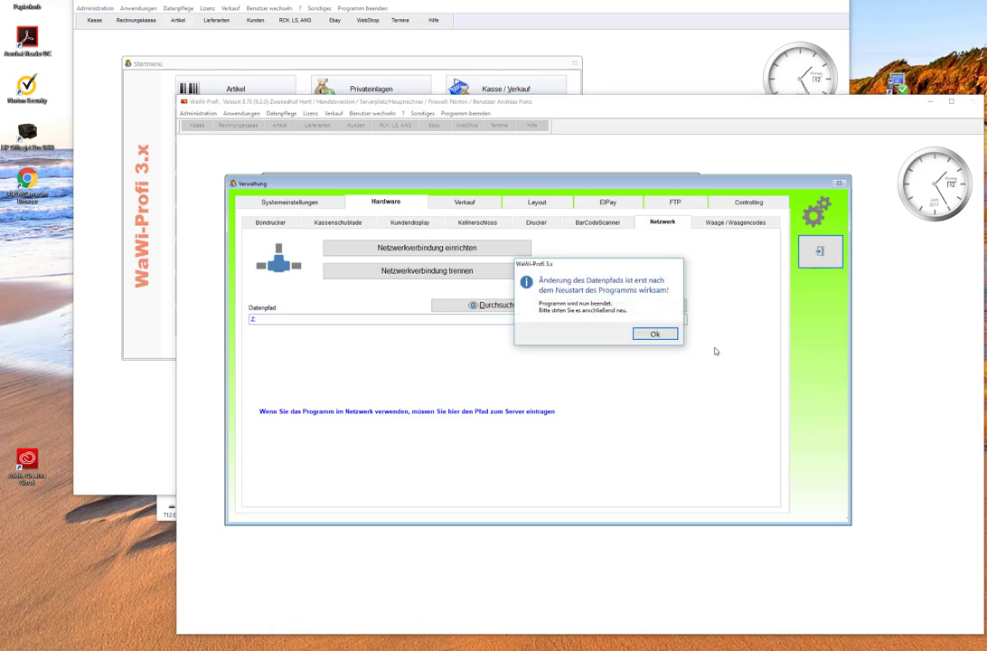
click(672, 336)
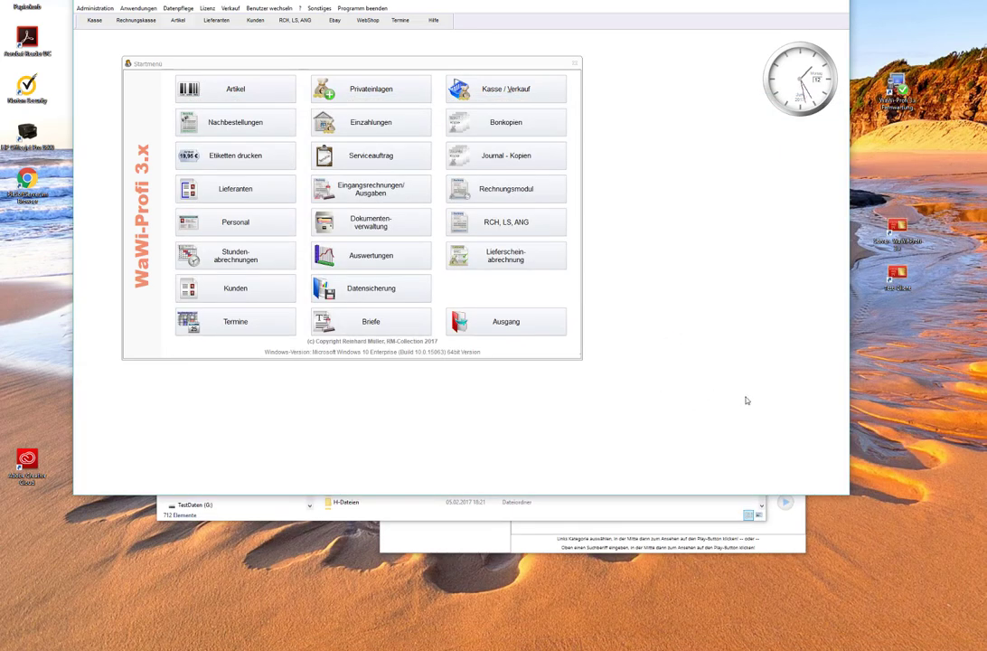
- Restart the test client, naming the workstation "cleitn", and sign in as the first user in the user list
double_click(905, 280)
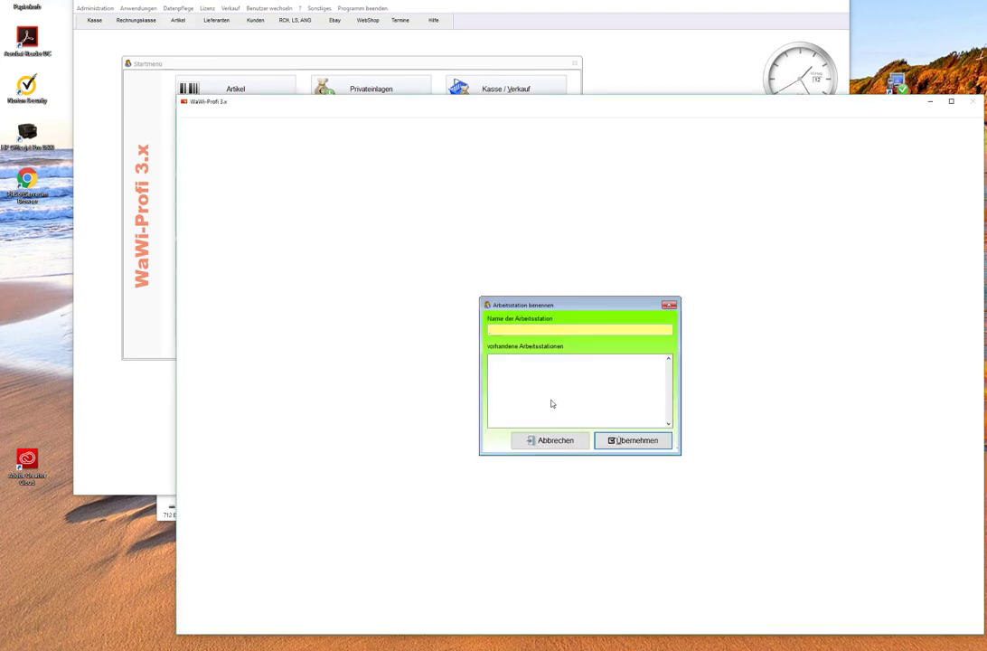
text(cleitn)
click(633, 440)
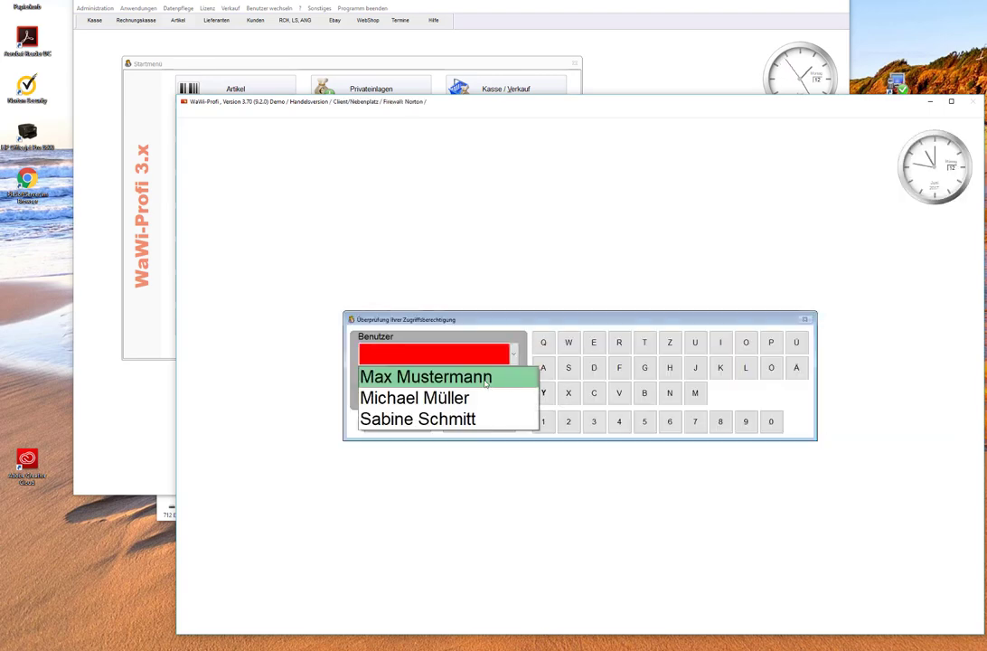
click(485, 382)
click(483, 426)
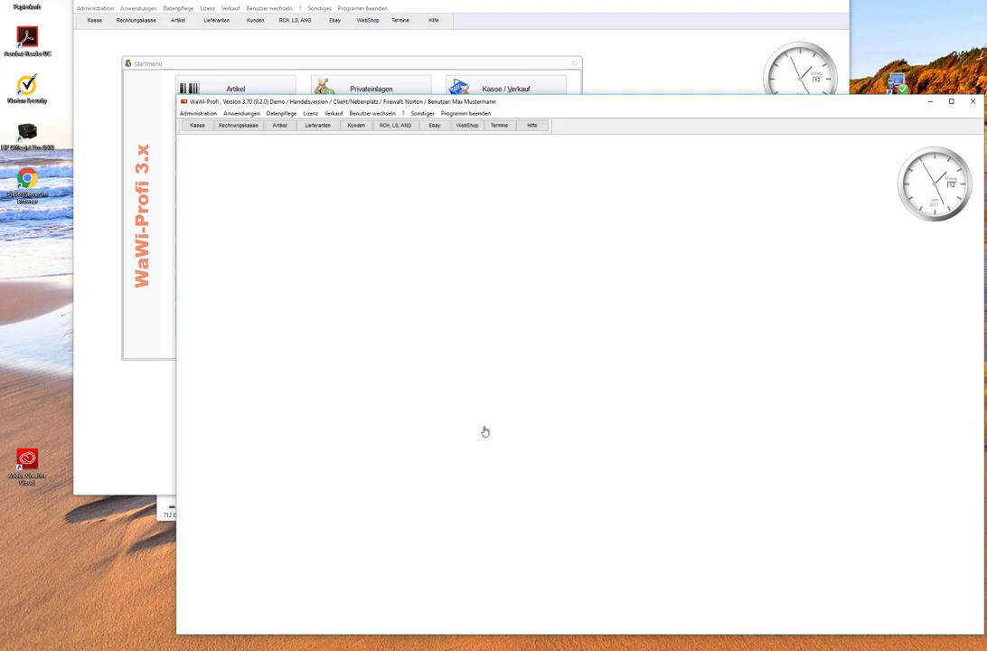
- Open the article master (Artikelstamm) in both the client and the main application
click(366, 208)
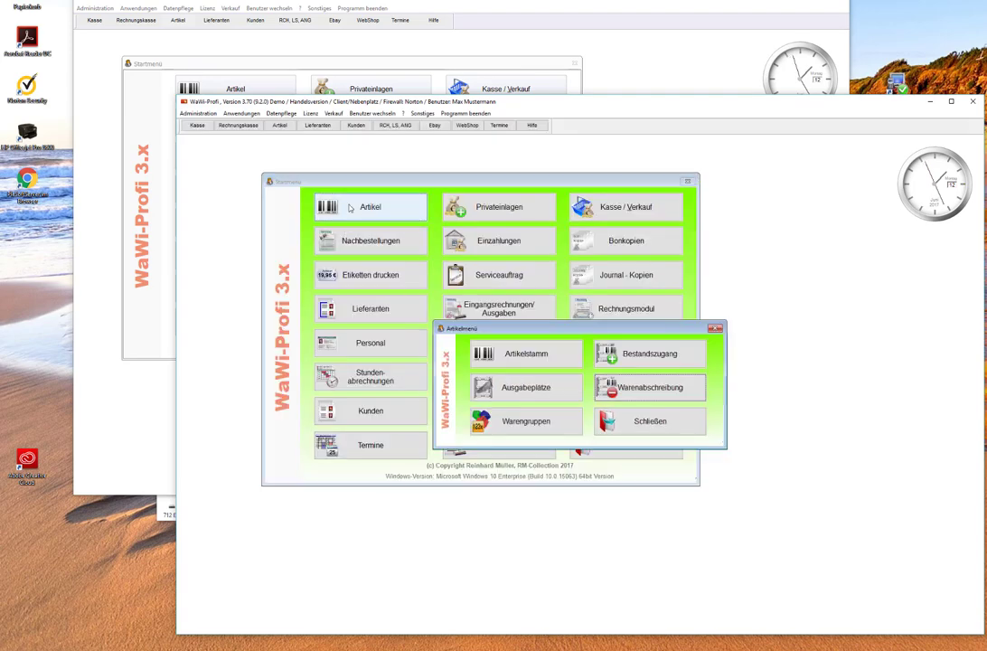
click(546, 354)
click(276, 67)
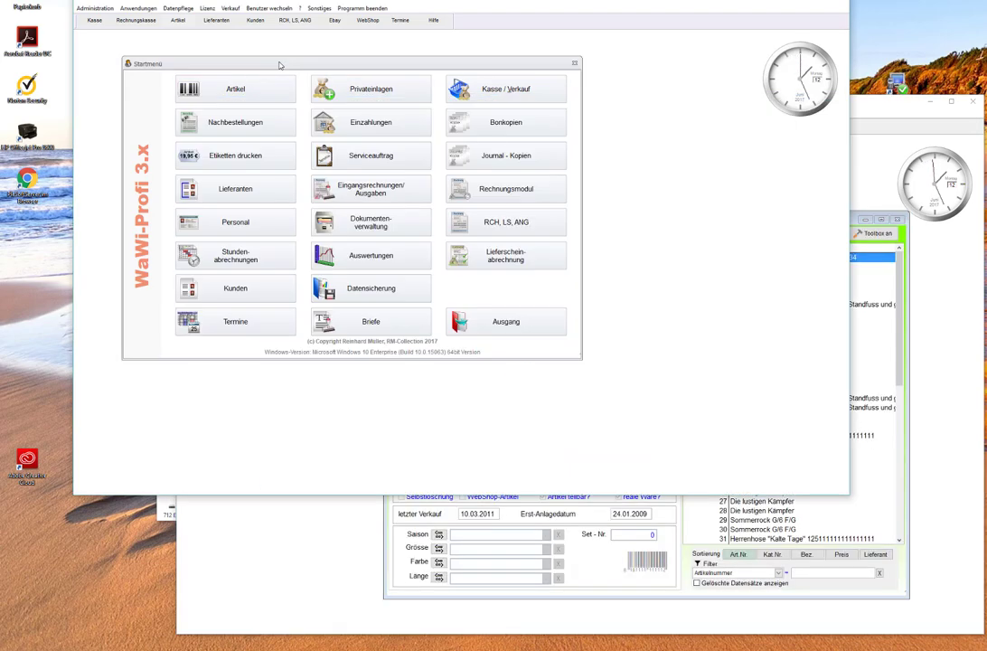
click(261, 83)
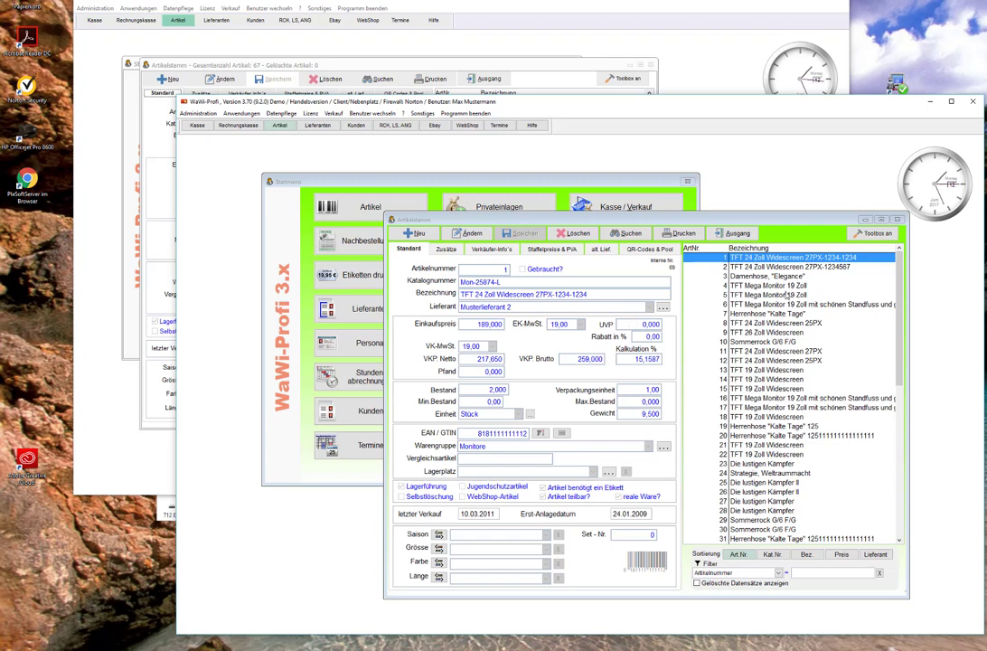
- Change the description of article 1 in the client to "TFT 24 Zoll Widescreen 27PX-1234" and save it
click(477, 237)
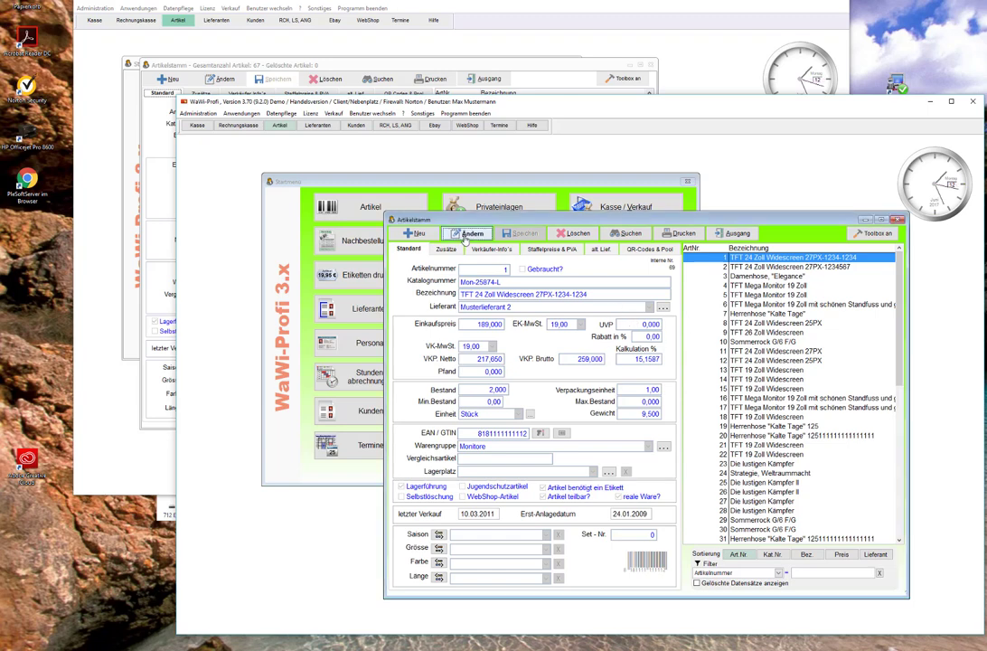
drag(571, 294, 597, 296)
key(Delete)
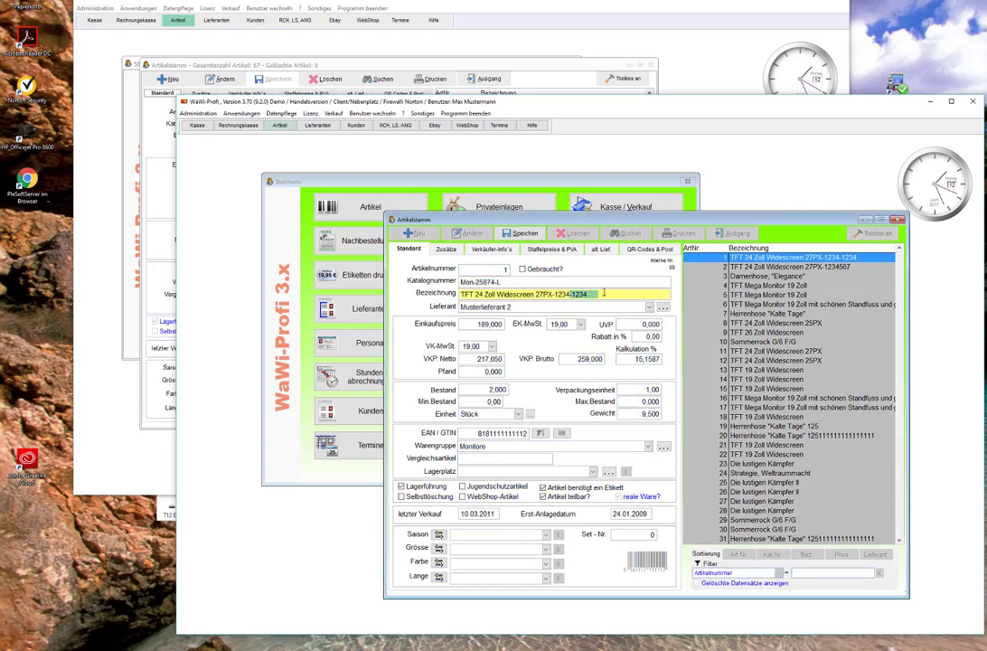
click(516, 235)
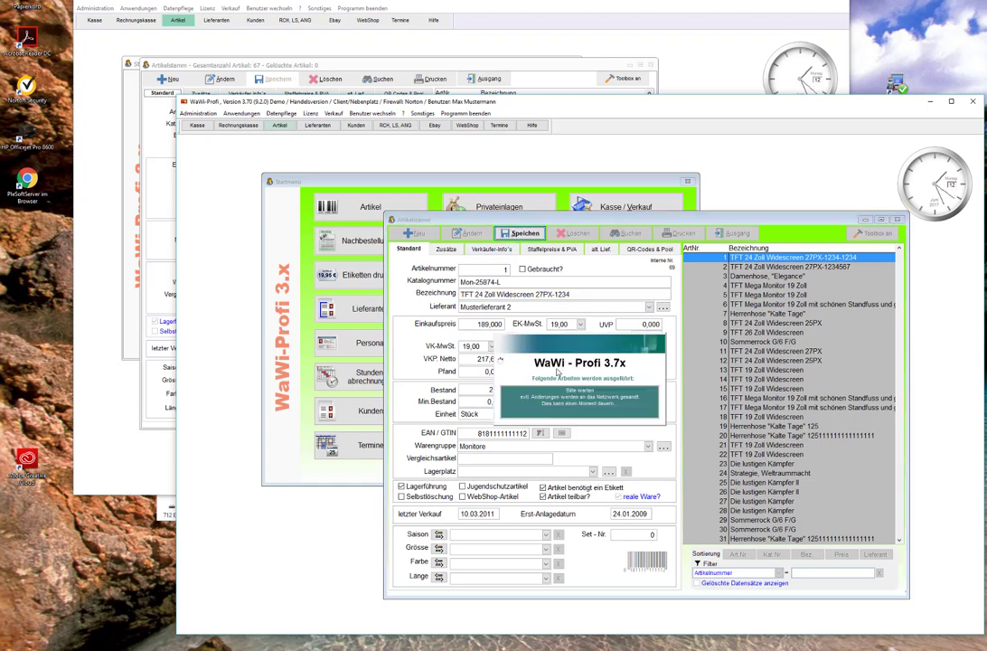
click(604, 324)
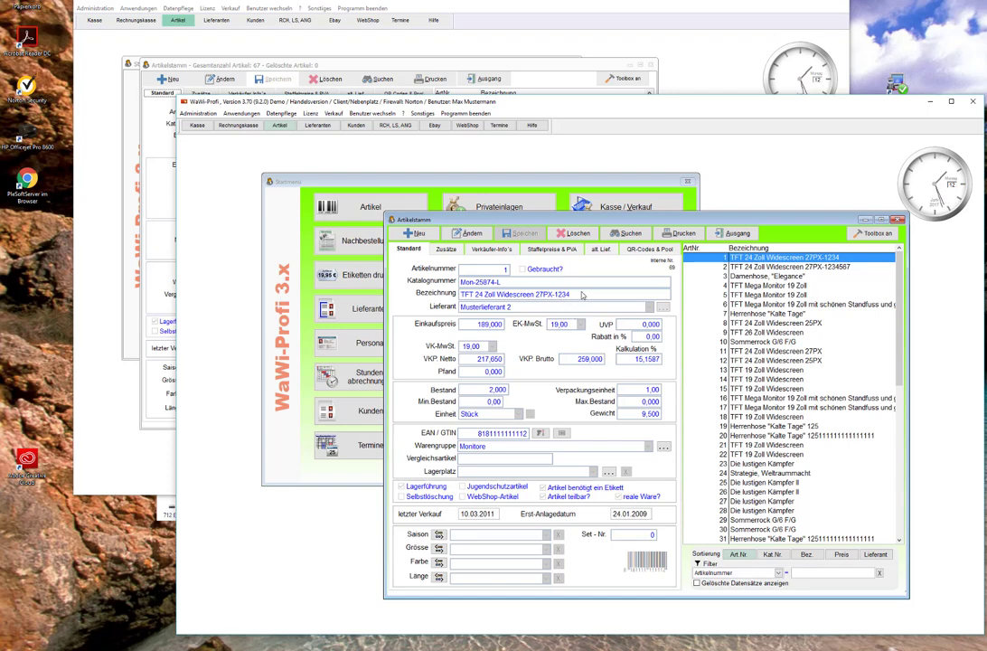
- Switch to the main application and reselect article 1 to check its description against the client's change
click(487, 67)
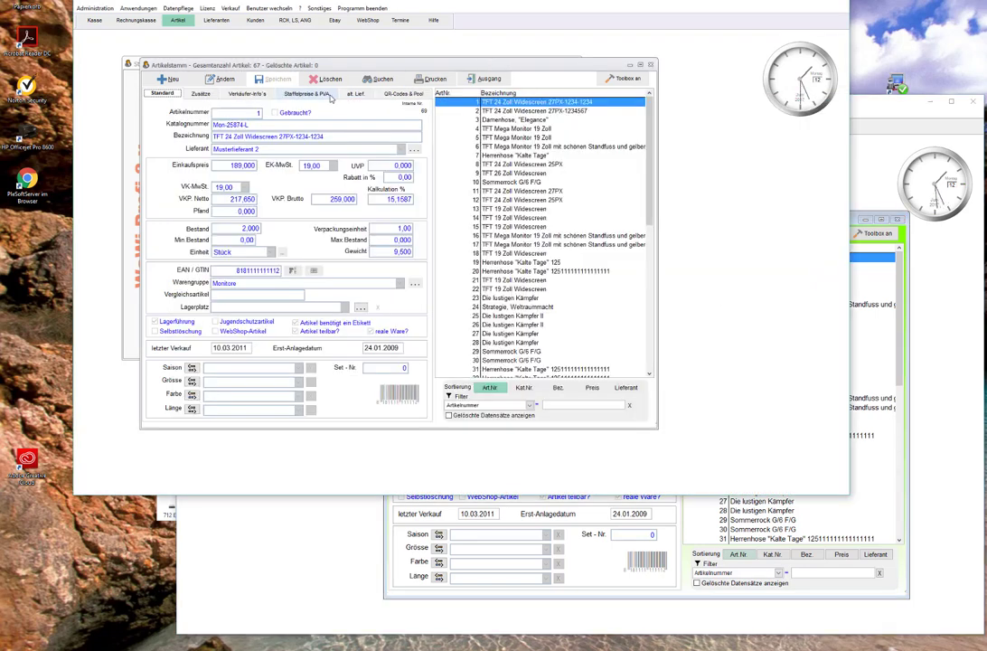
click(473, 111)
key(Up)
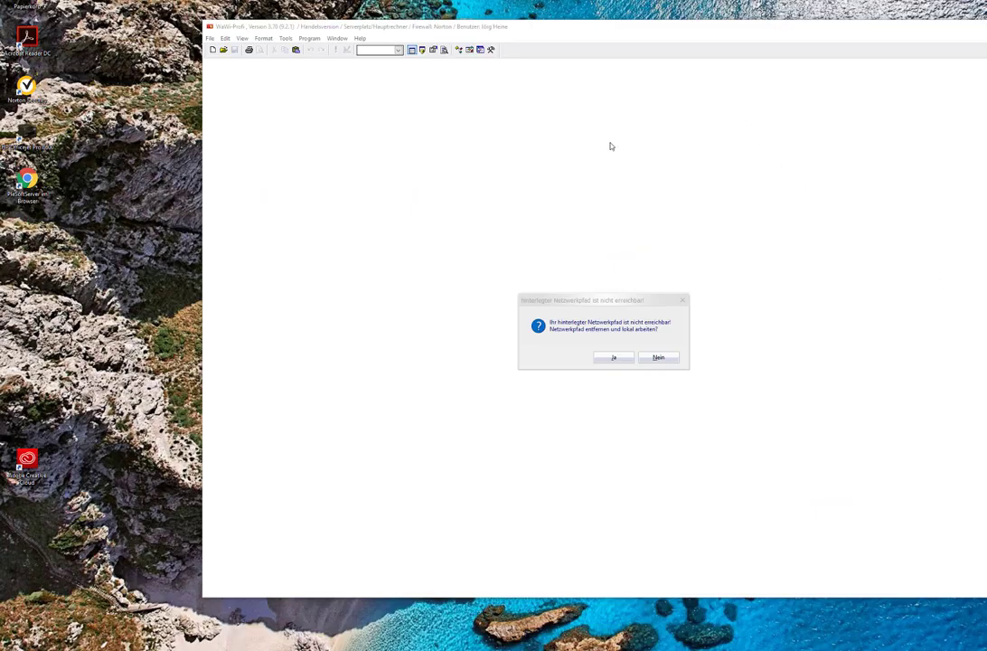
- Decline removing the unreachable network path and working locally
drag(601, 301, 538, 267)
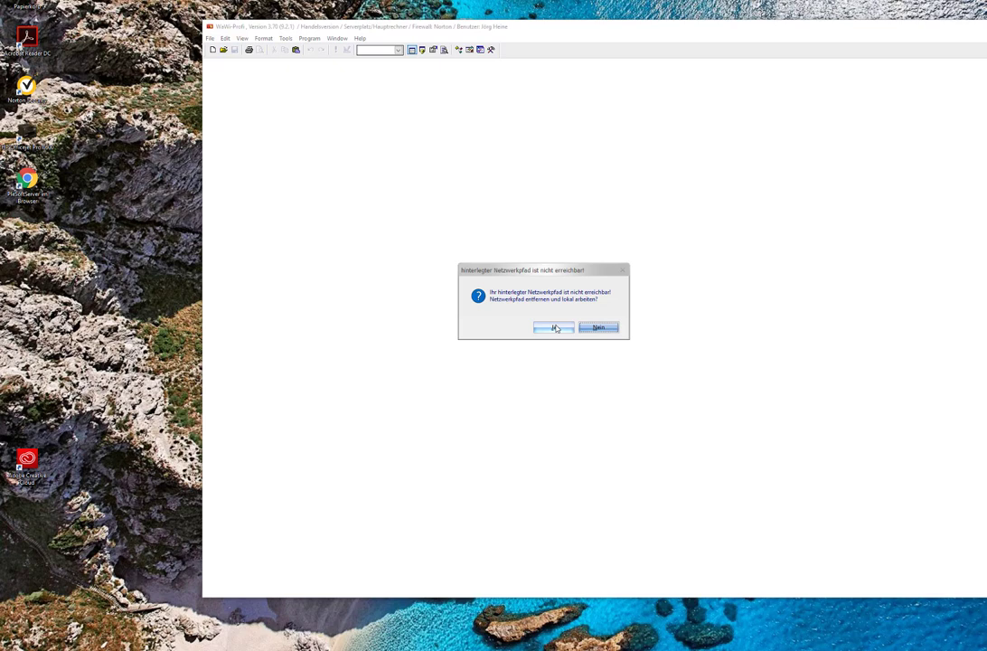
click(592, 330)
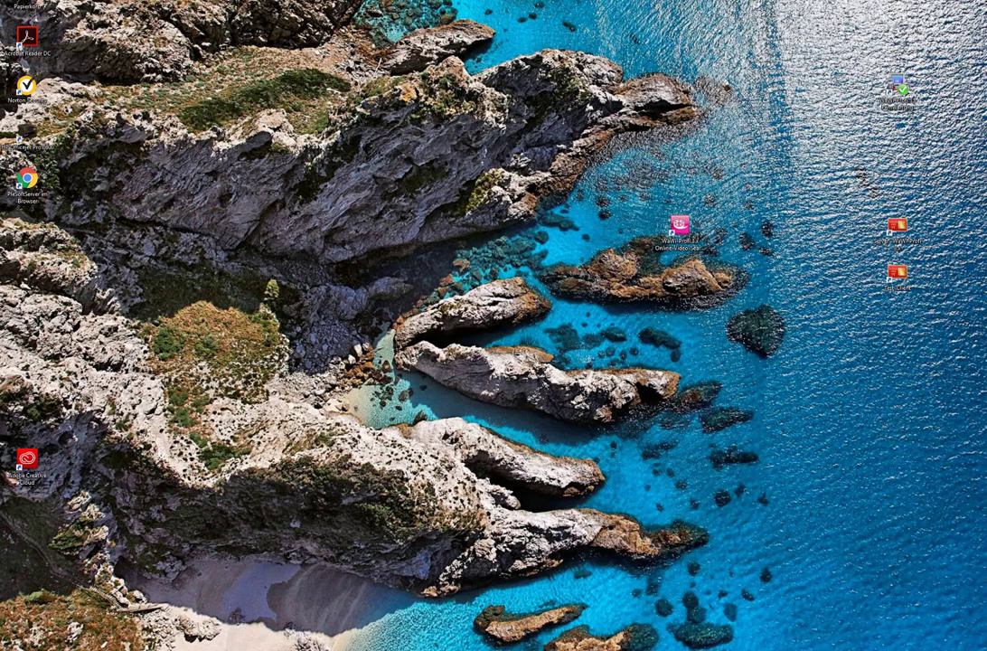
- Switch to File Explorer and open the WaWi_Profi3 network drive (Z:) to check that it is reachable
key(super+e)
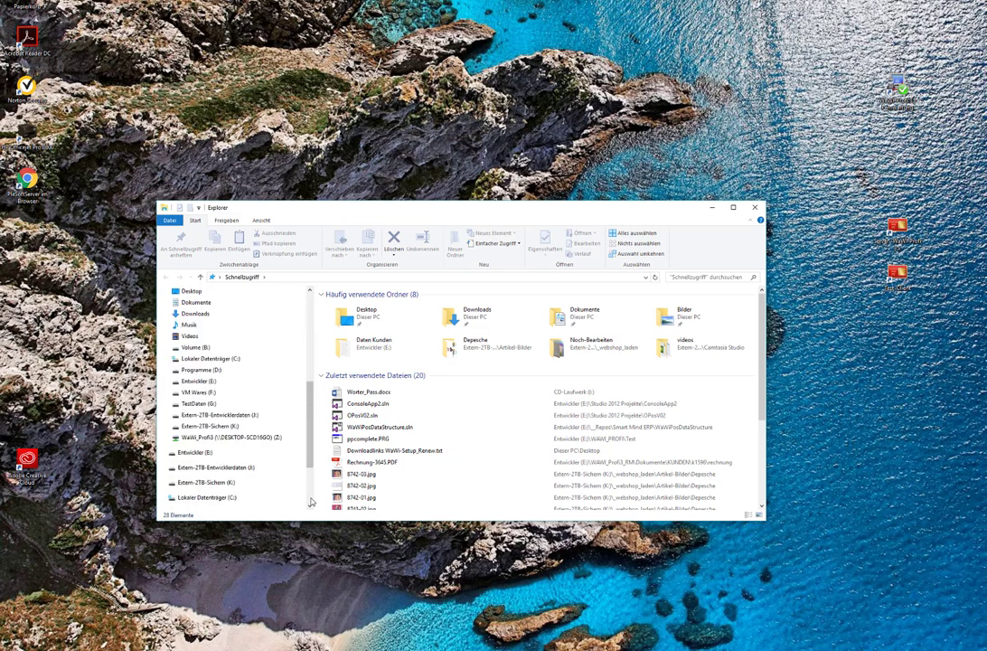
click(298, 437)
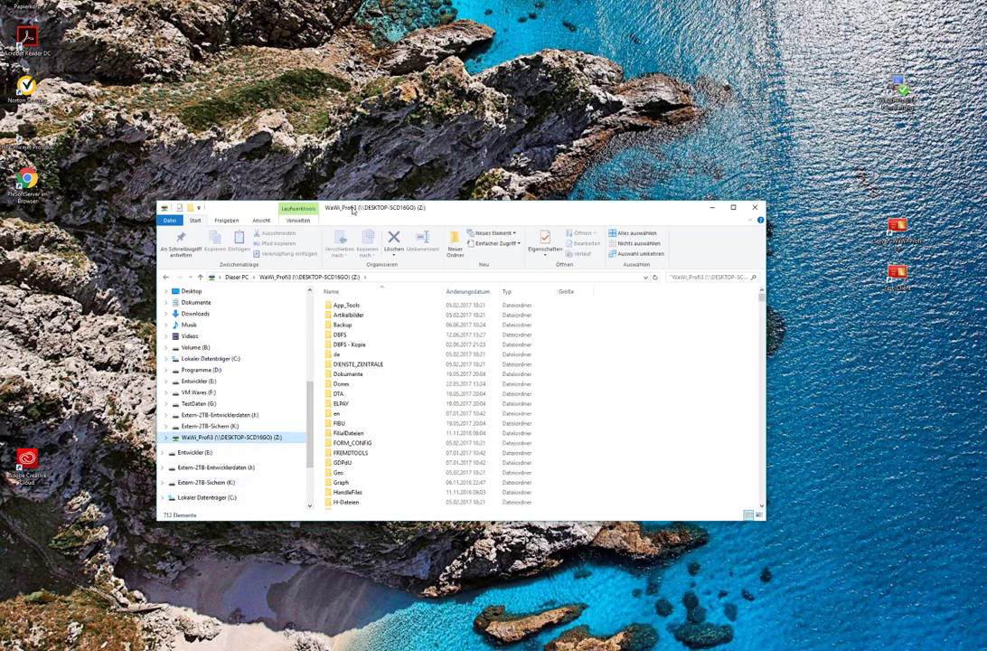
drag(353, 210, 452, 166)
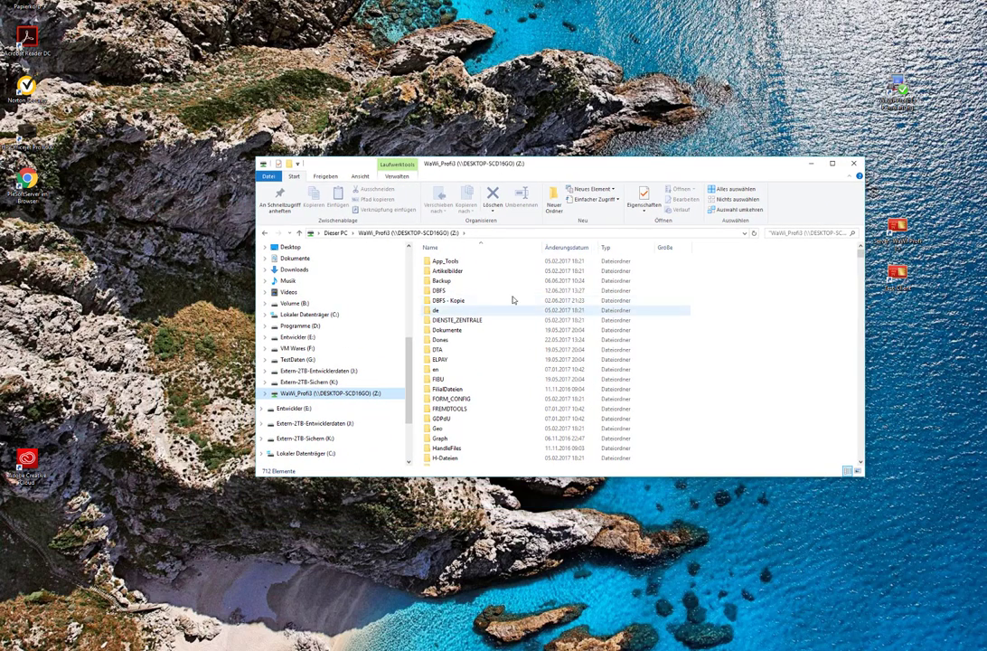